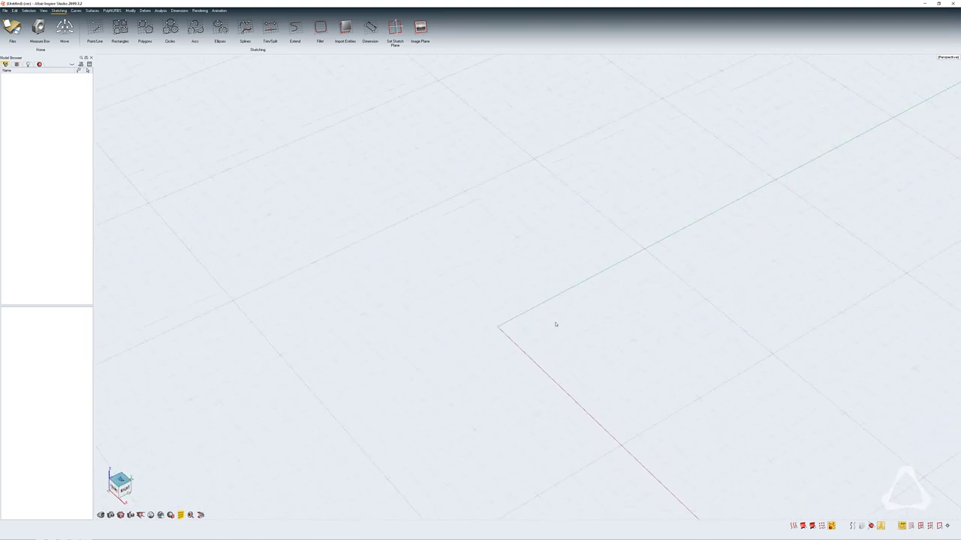
Draw an arched degree-3 NURBS curve from three grid-snapped points in the front view, symmetric about the vertical axis.
alt+right_click(562, 292)
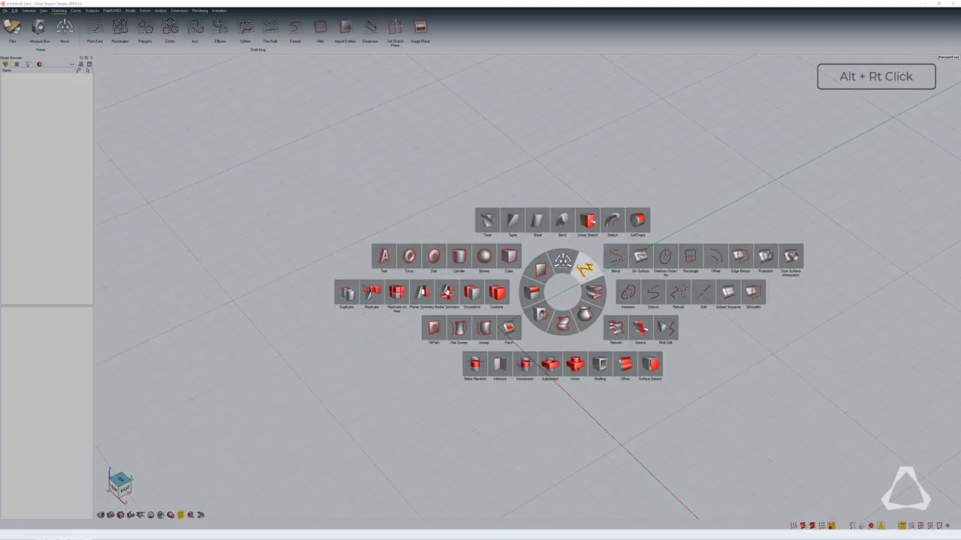
click(585, 269)
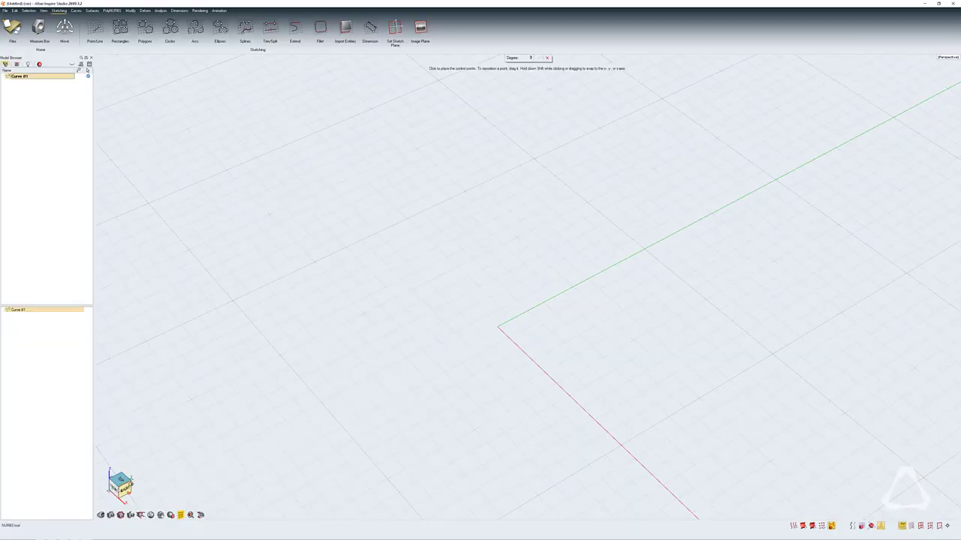
click(122, 488)
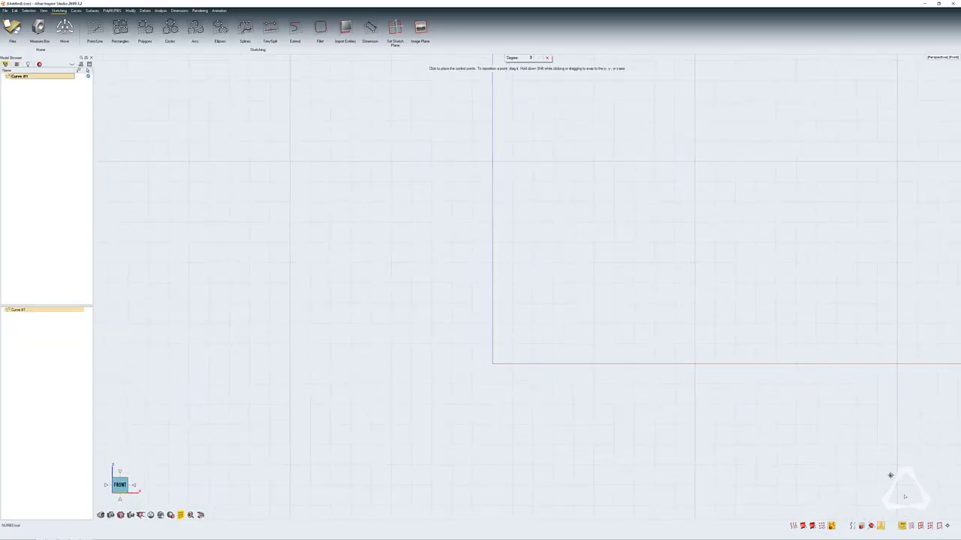
click(923, 521)
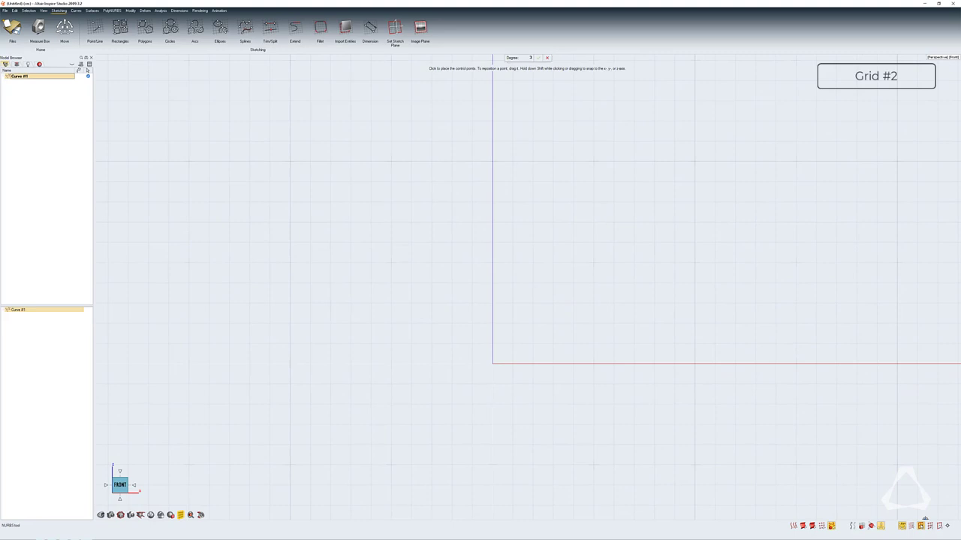
click(290, 363)
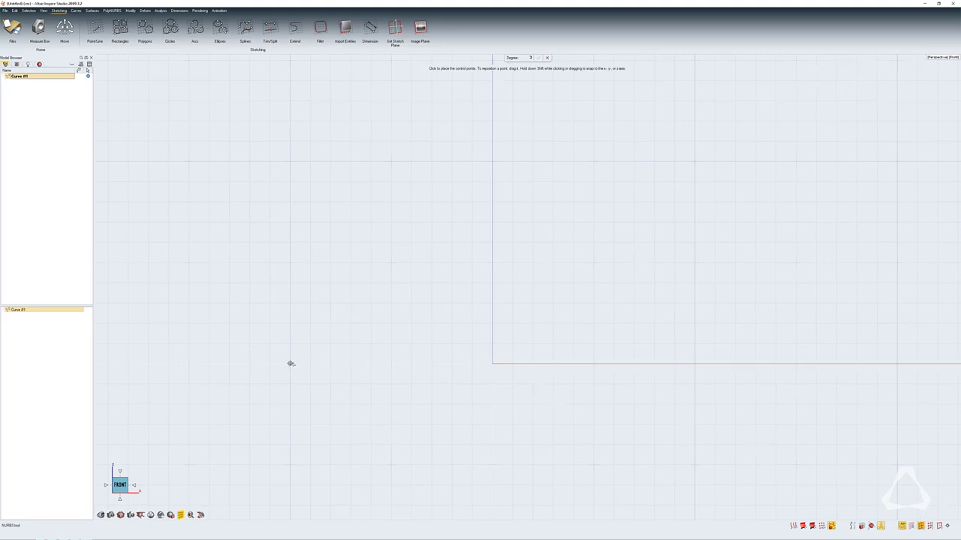
click(492, 264)
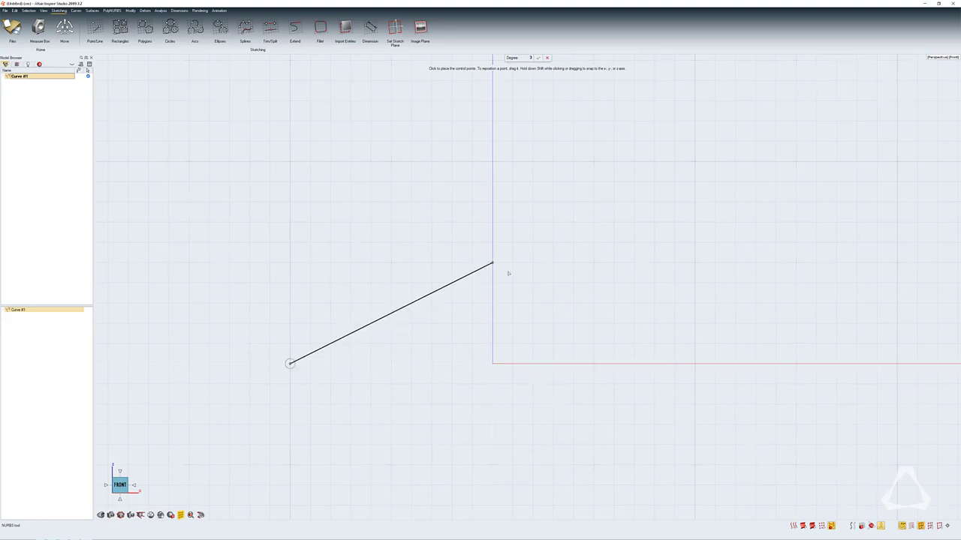
click(694, 364)
right_drag(632, 374, 548, 400)
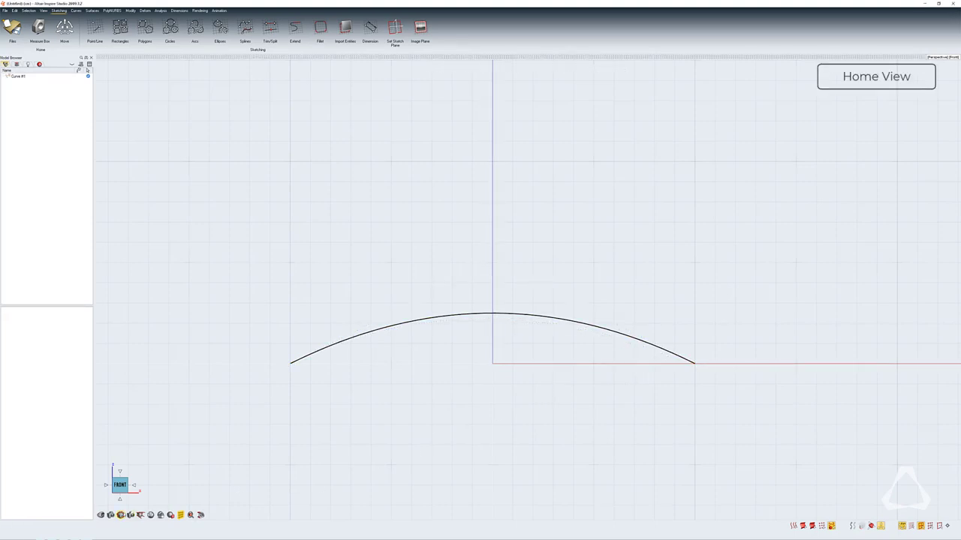
Duplicate the arched curve in place and rotate the copy 90 degrees about the Z axis.
click(121, 515)
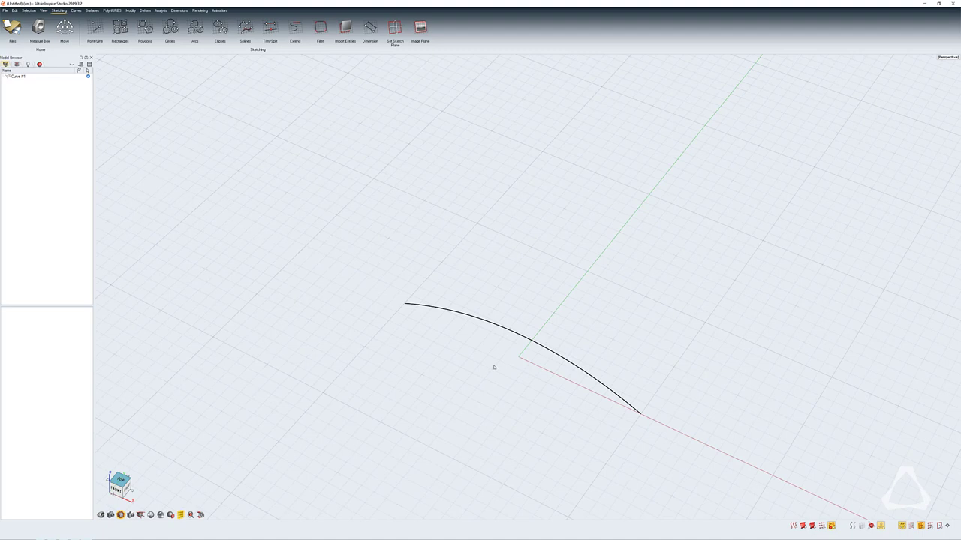
click(515, 333)
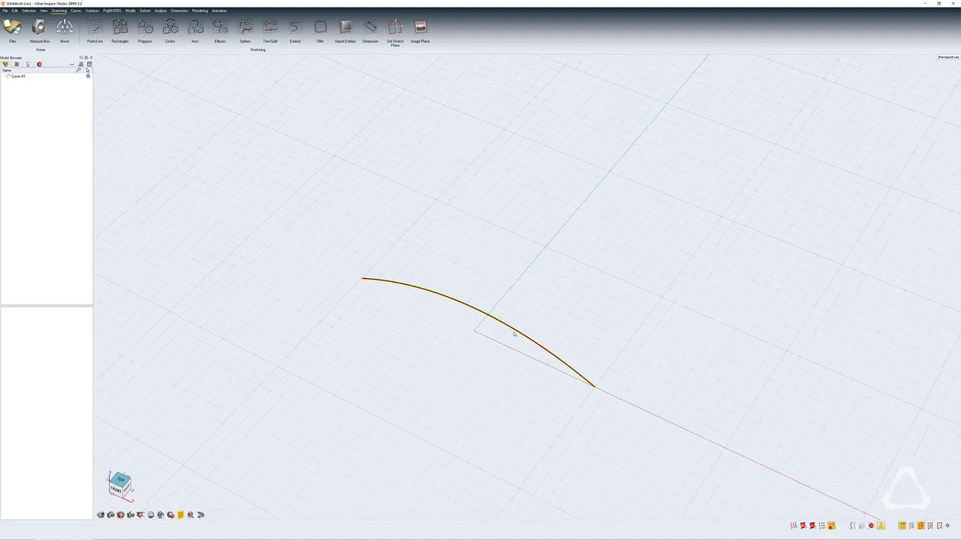
key(ctrl+c)
key(ctrl+v)
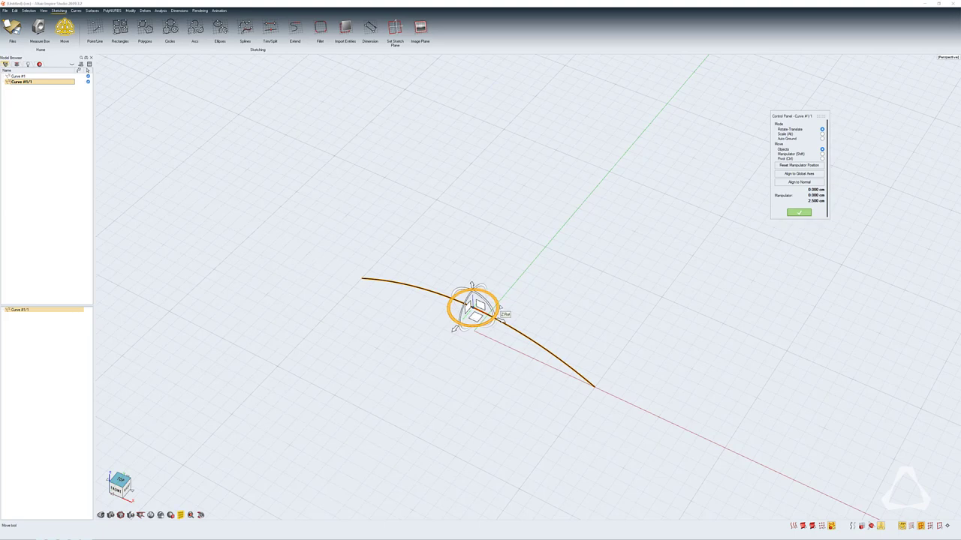
click(499, 308)
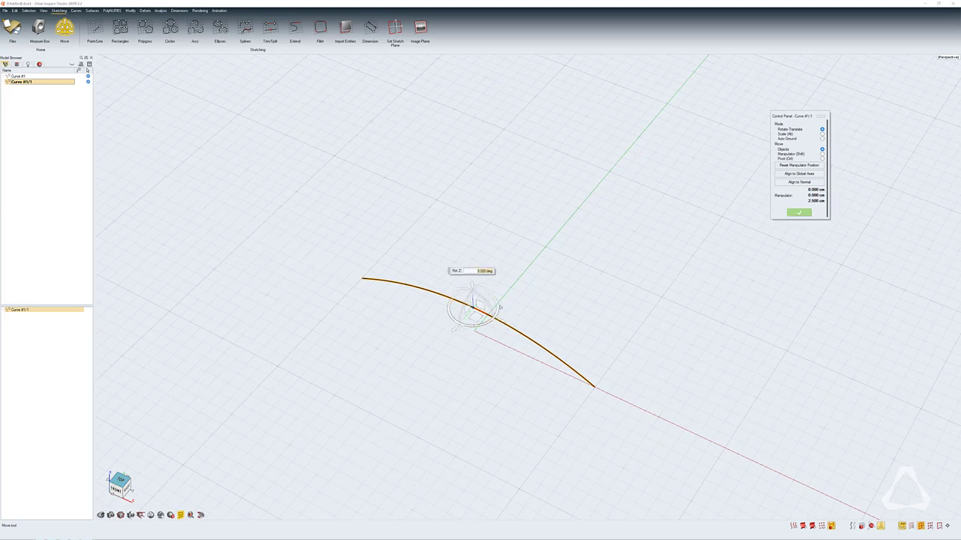
text(90)
key(Return)
right_click(523, 302)
right_click(522, 301)
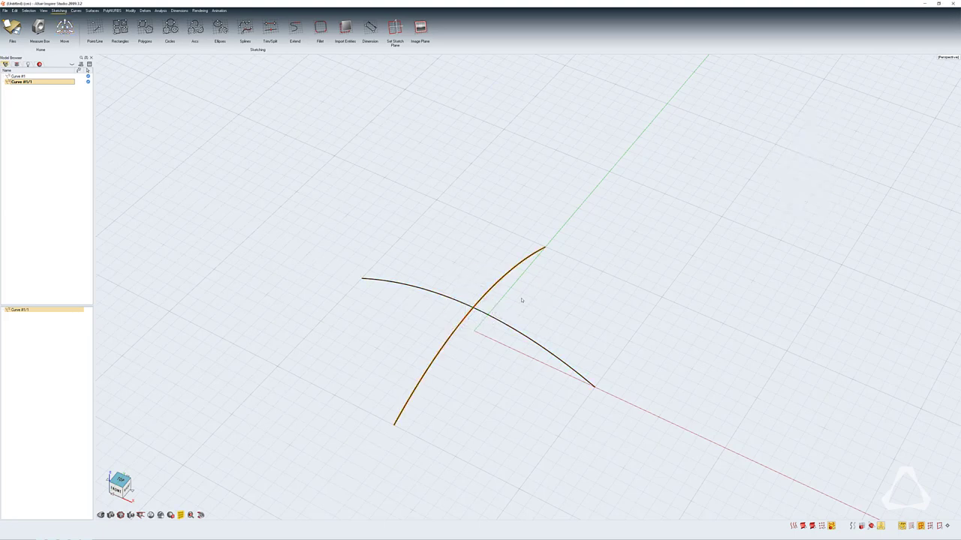
click(523, 302)
Sweep the original arched curve as profile along the rotated copy as path.
middle_drag(530, 305, 530, 225)
scroll(531, 305, up, 4)
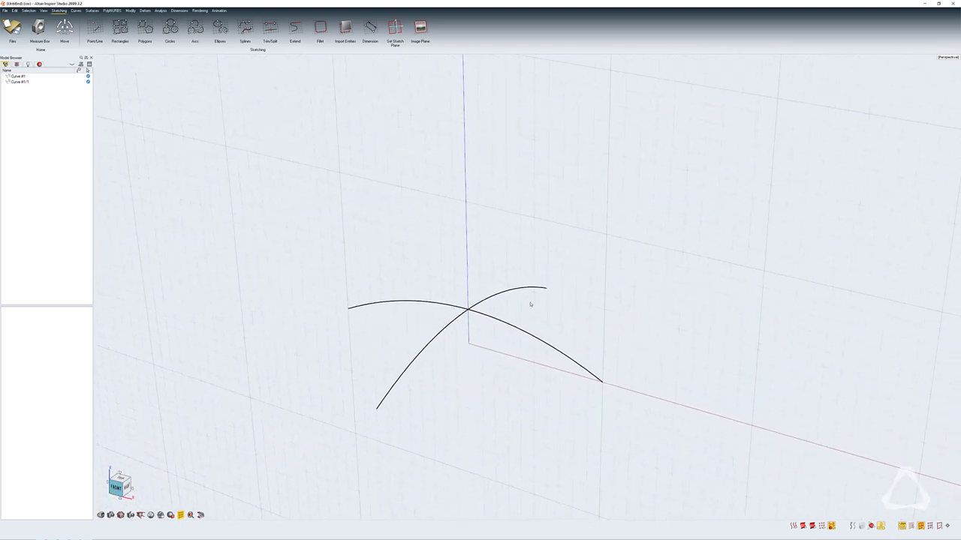
right_drag(531, 305, 531, 434)
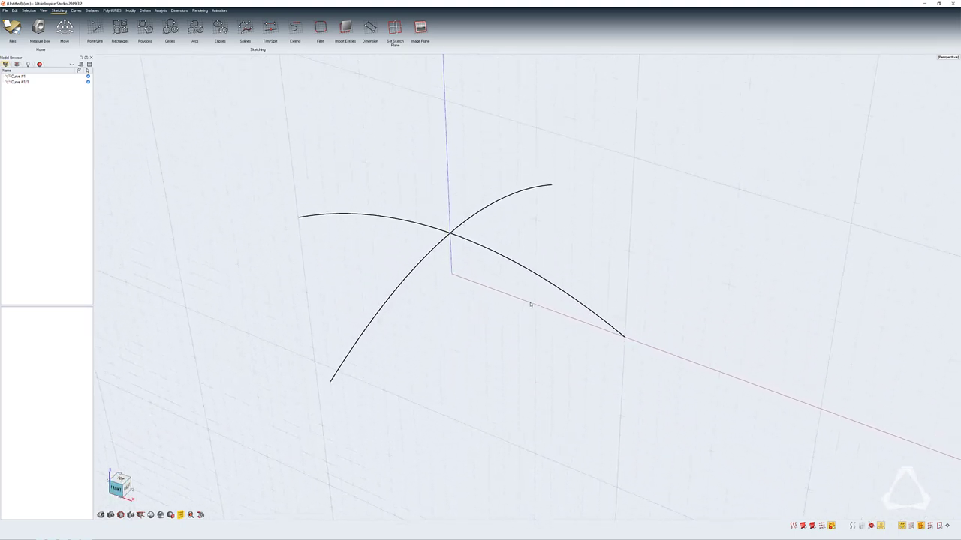
alt+right_click(507, 296)
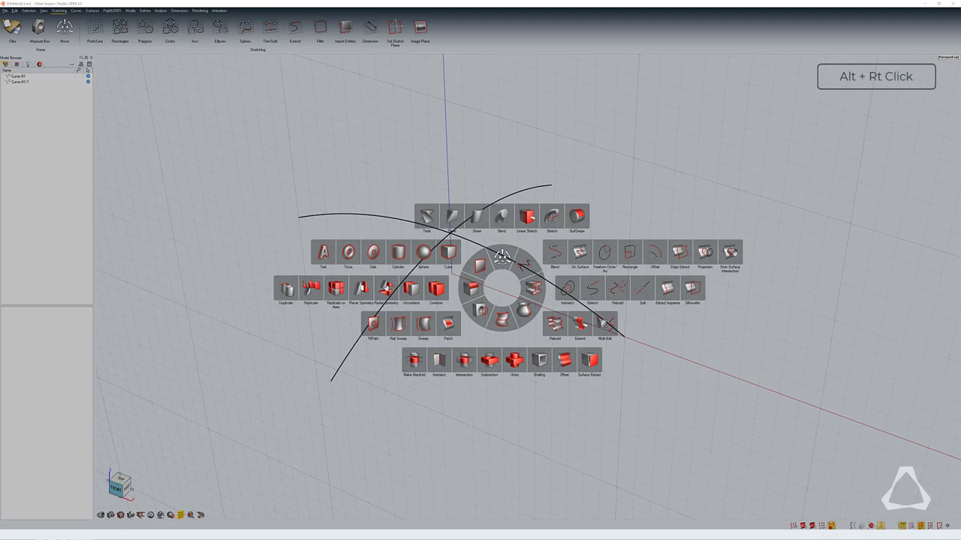
click(424, 323)
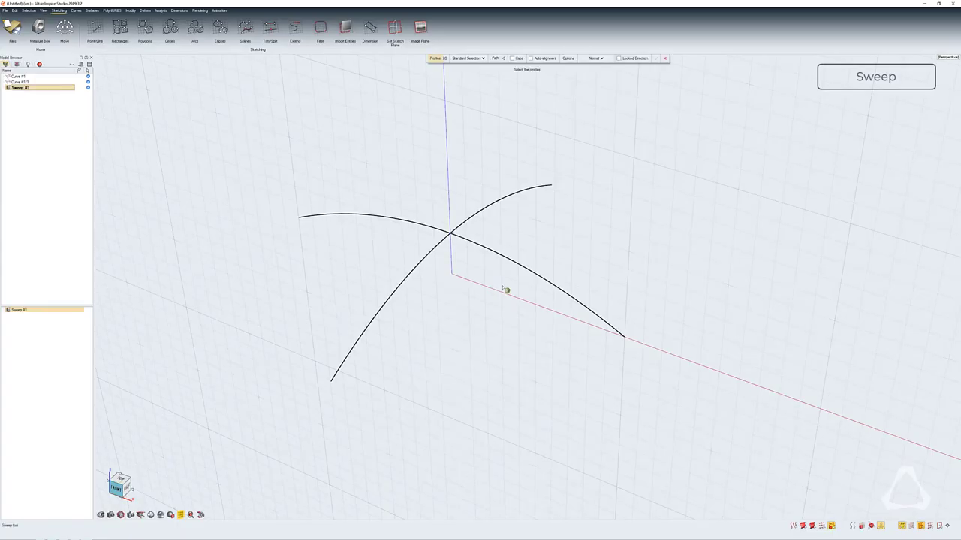
click(423, 229)
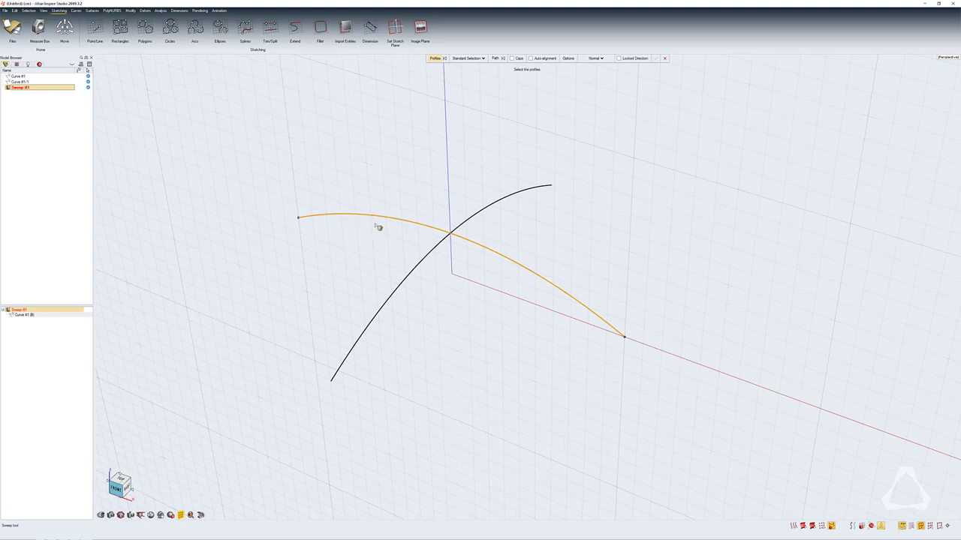
click(495, 59)
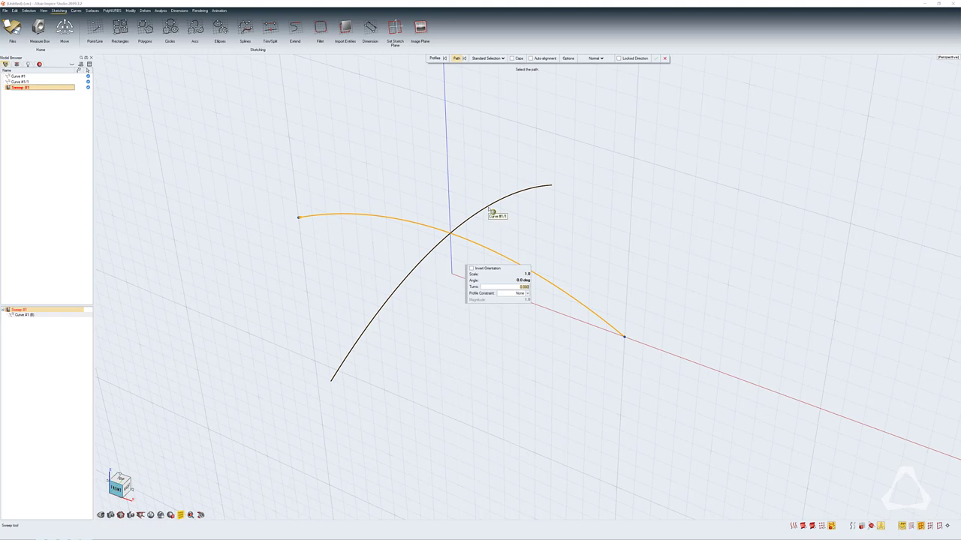
click(491, 212)
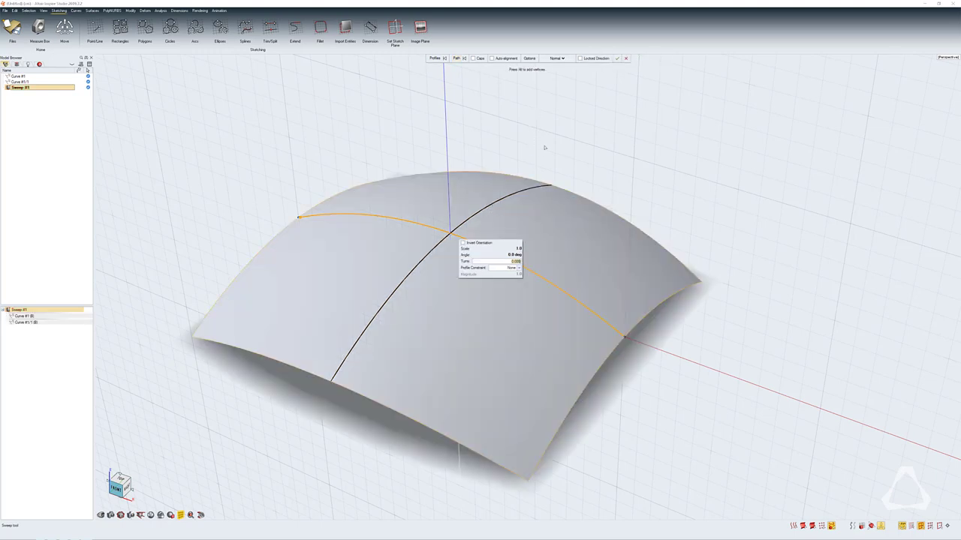
Set the sweep's orientation option to Parallel and finish the surface.
right_drag(545, 147, 476, 210)
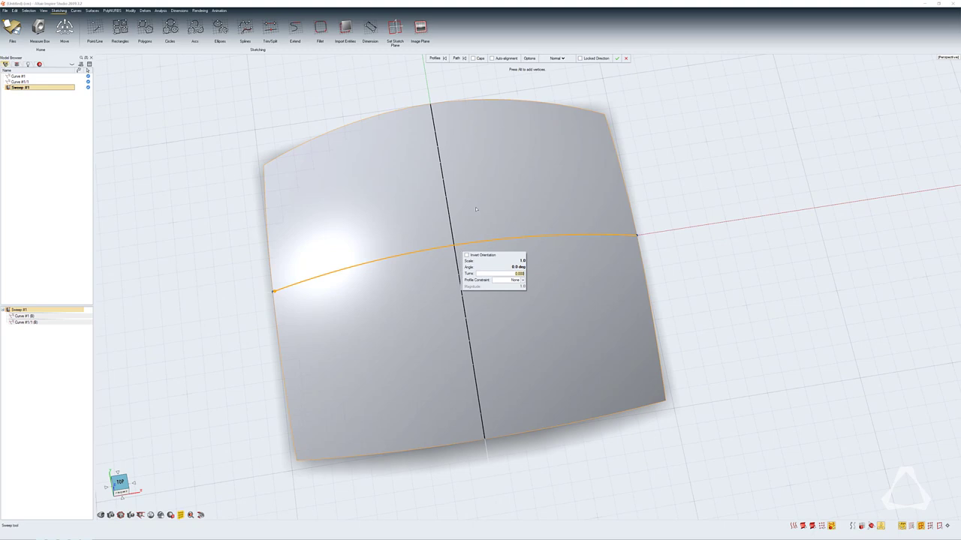
click(120, 481)
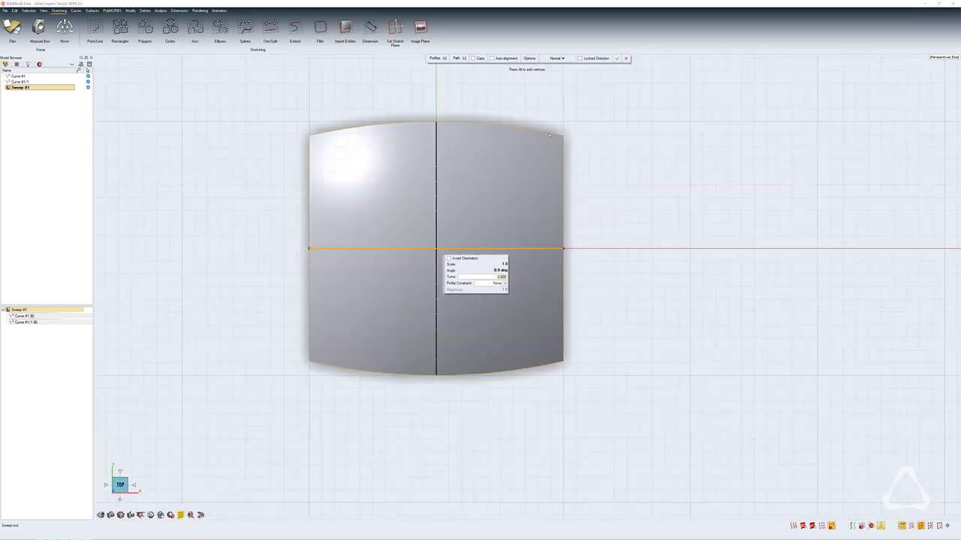
click(556, 58)
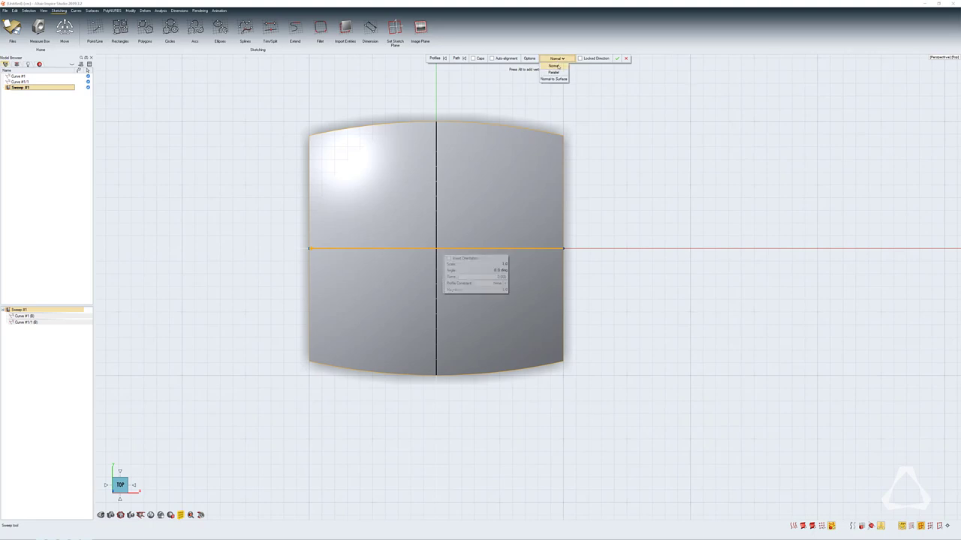
click(553, 72)
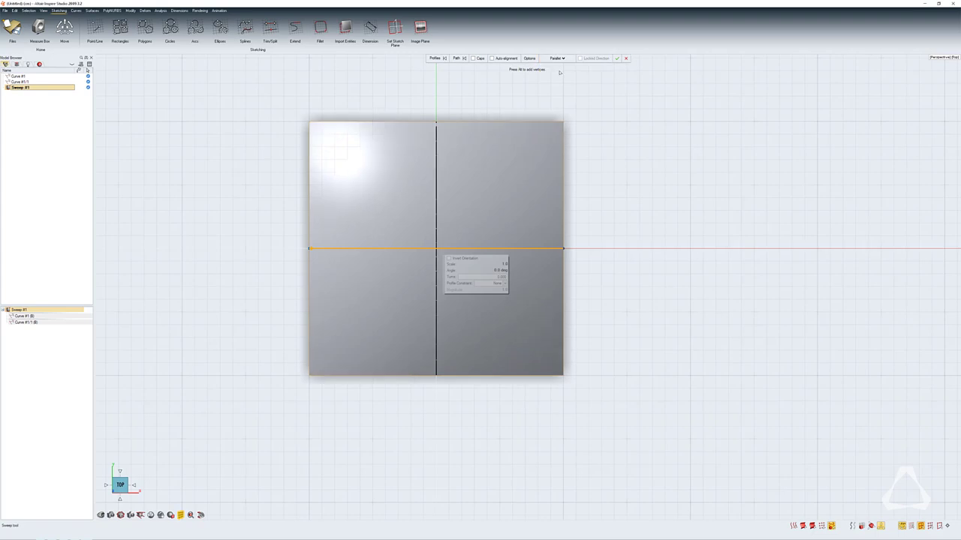
click(616, 58)
click(636, 126)
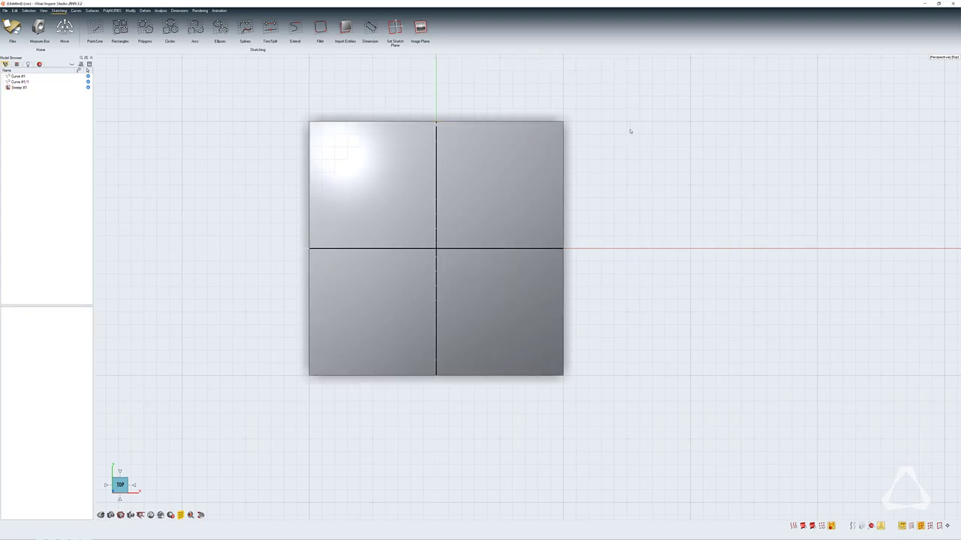
Frame the swept surface in an angled perspective and store that view as the home view.
middle_drag(500, 376, 381, 269)
scroll(529, 289, down, 4)
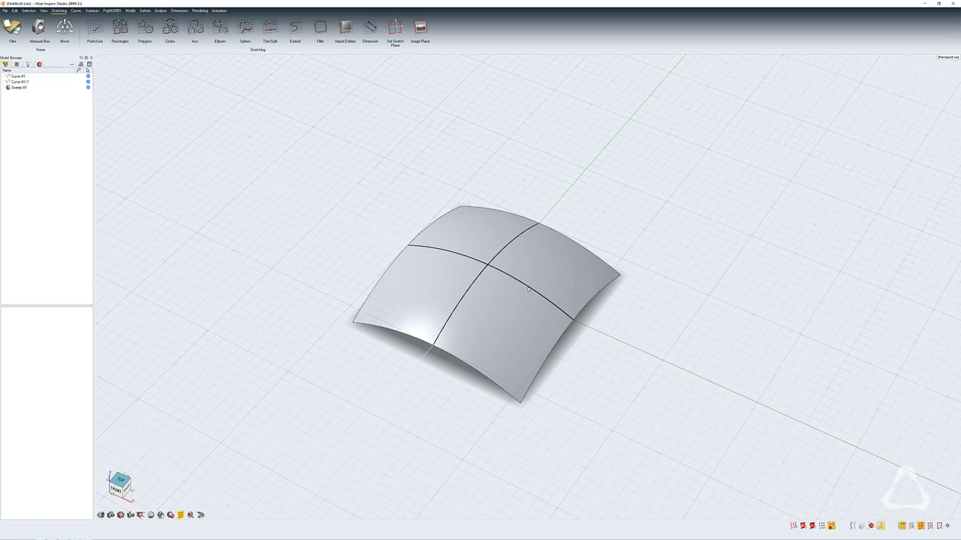
mouse_move(501, 309)
right_down()
mouse_move(487, 304)
mouse_move(513, 304)
right_up()
scroll(488, 304, up, 1)
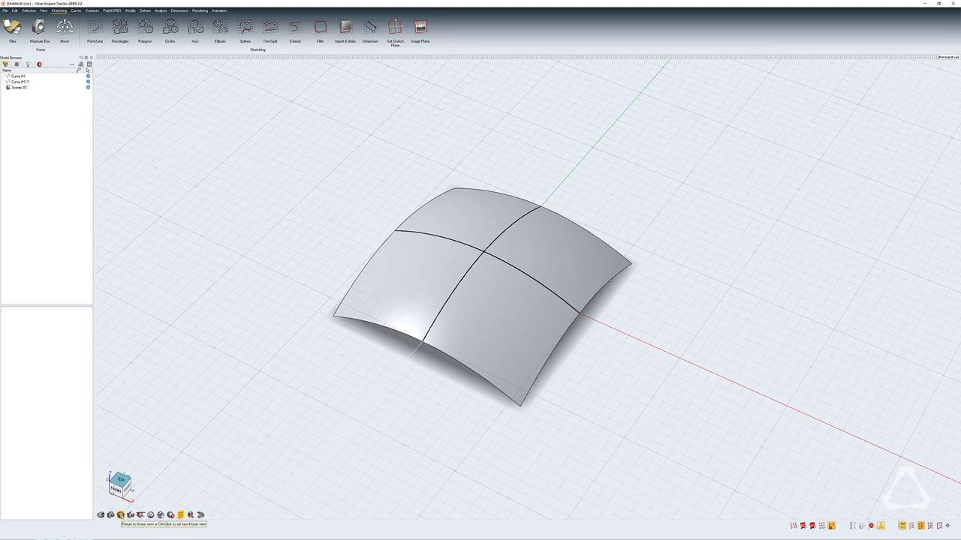
ctrl+click(120, 515)
scroll(343, 414, down, 4)
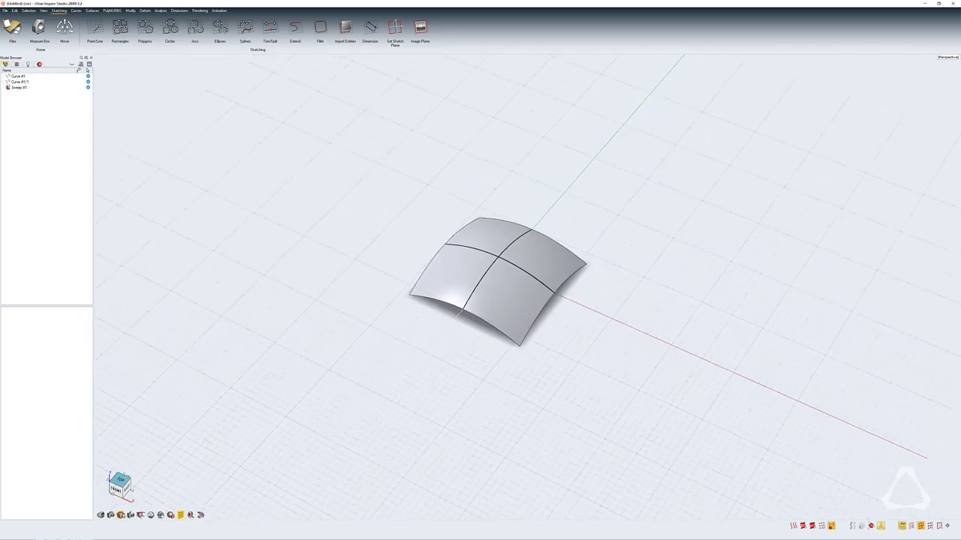
scroll(399, 393, up, 3)
scroll(399, 393, up, 2)
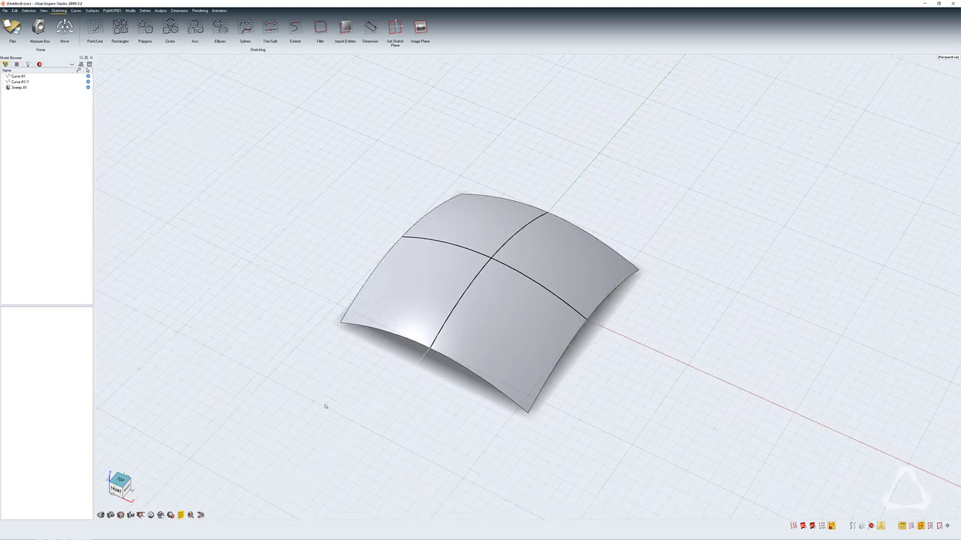
Draw a rectangle about 11 by 11 cm over the middle of the surface in the top view.
click(121, 480)
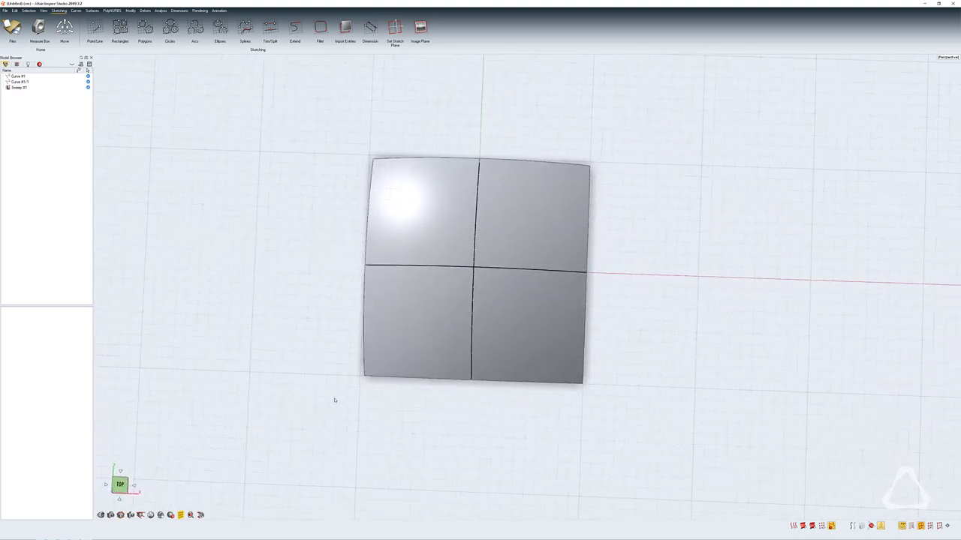
alt+right_click(638, 305)
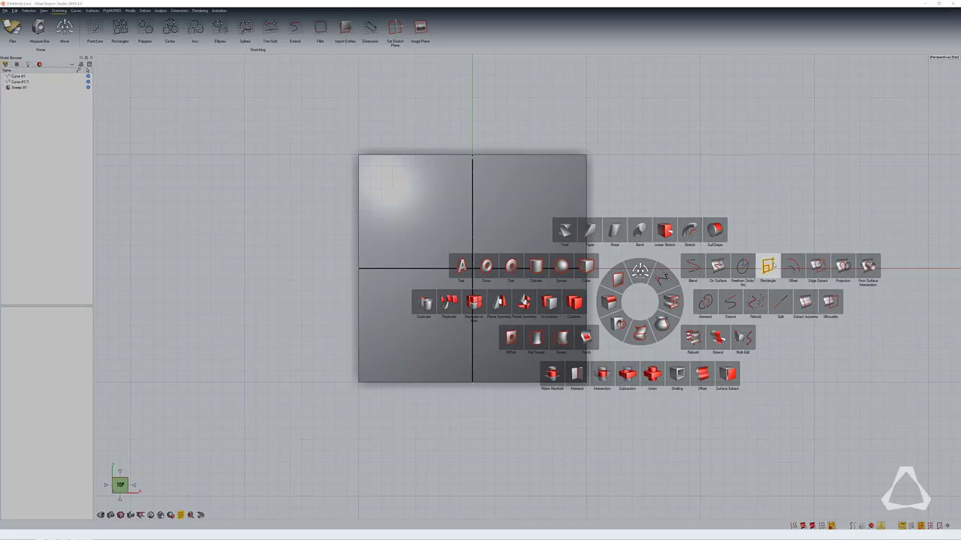
click(773, 264)
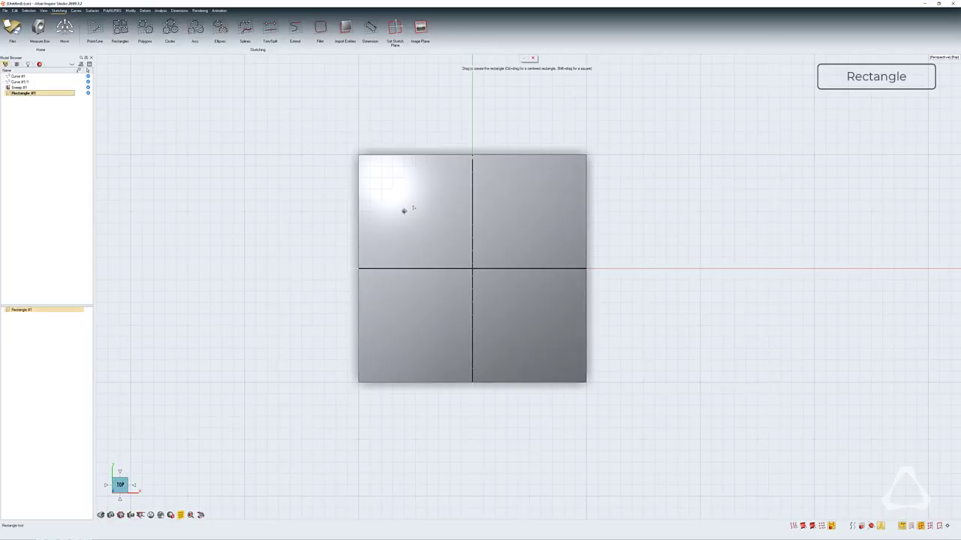
drag(414, 201, 537, 322)
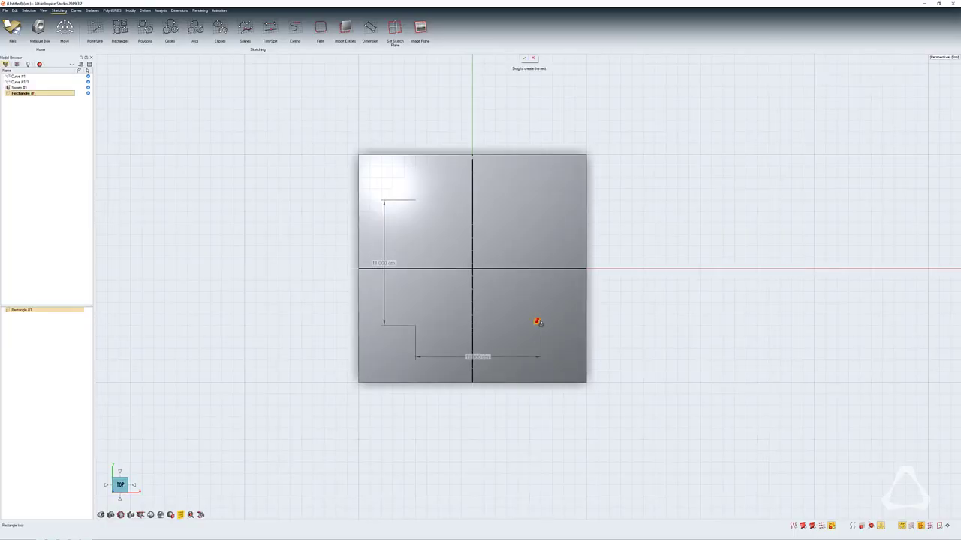
right_click(602, 300)
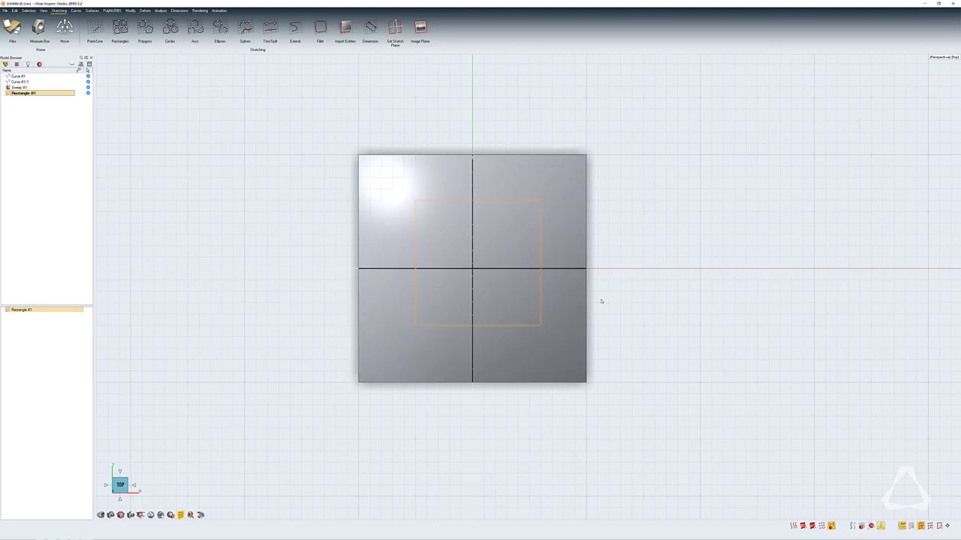
Edit the rectangle in wireframe display, moving its upper and right edges inward to make it 10 by 10 cm.
key(1)
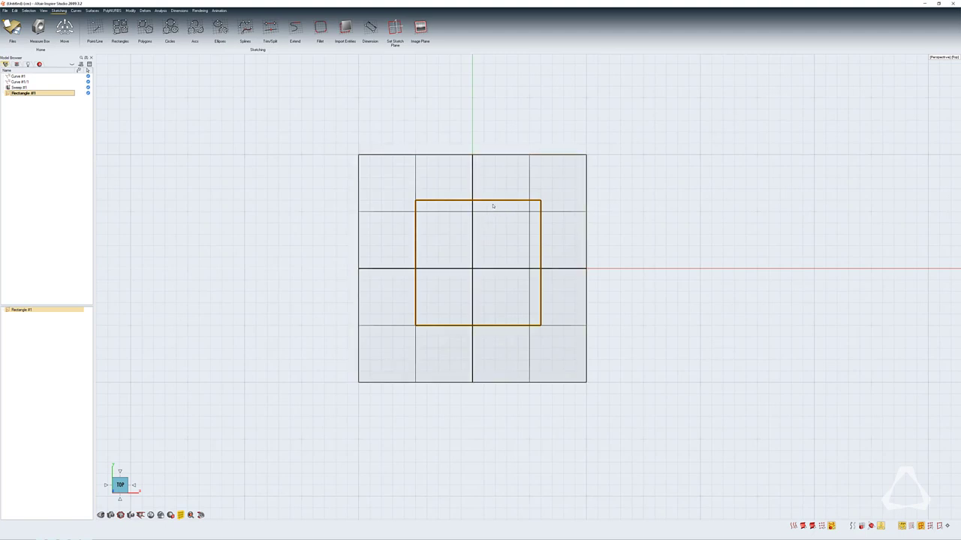
double_click(494, 202)
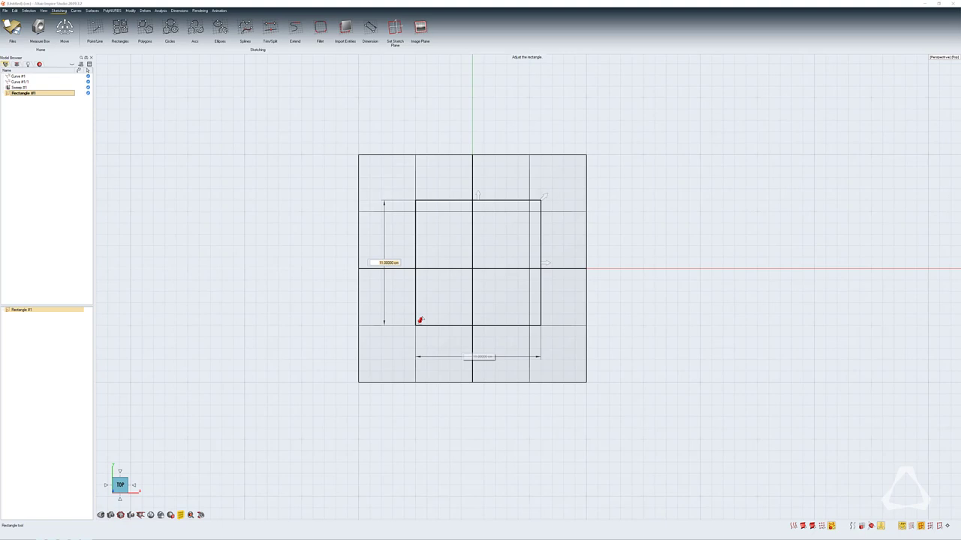
drag(478, 196, 478, 208)
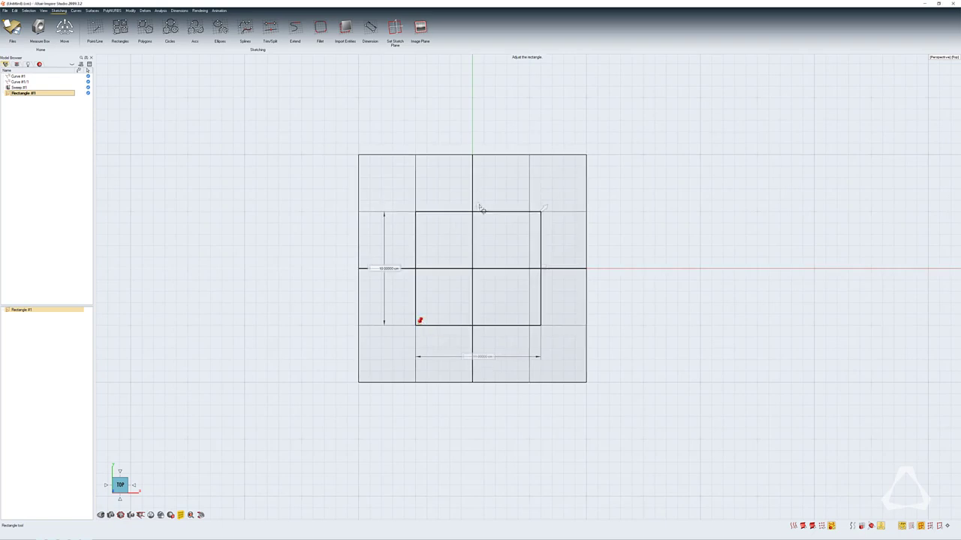
drag(548, 269, 538, 270)
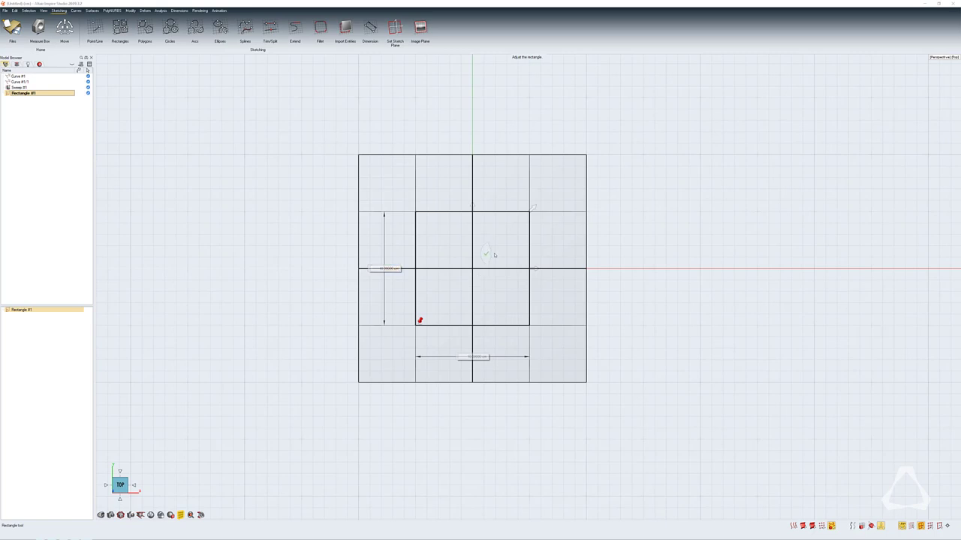
right_click(465, 262)
click(618, 211)
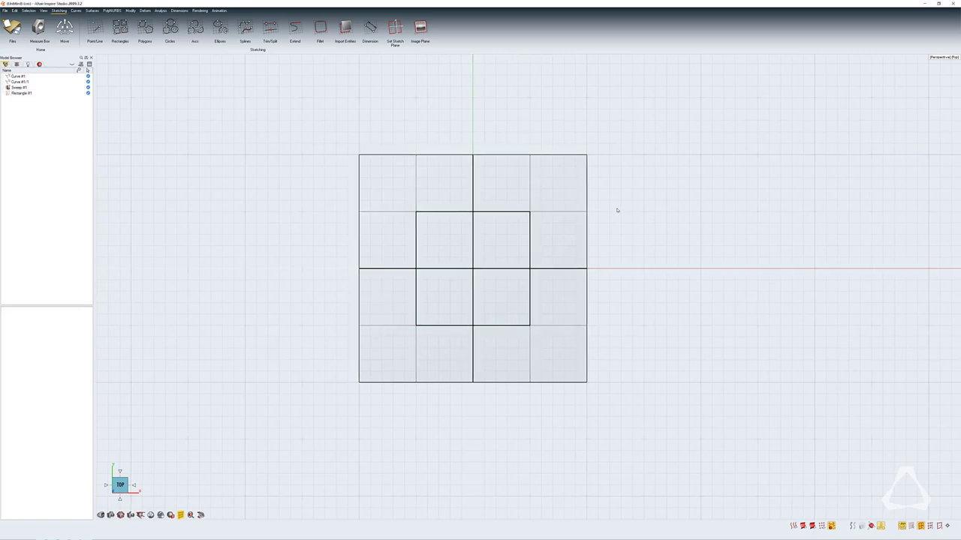
Trim the swept surface with the rectangle in the home view, removing the inner square part.
click(120, 516)
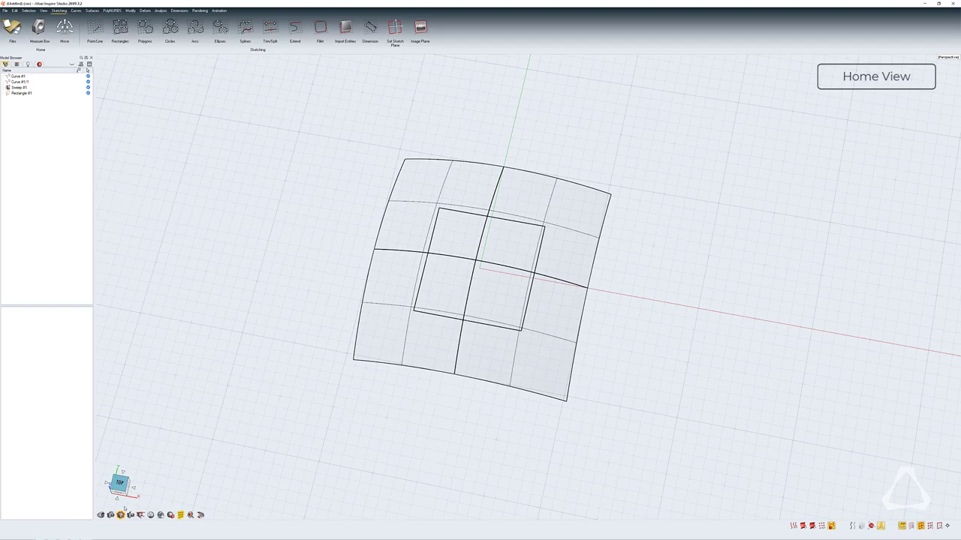
alt+right_click(652, 189)
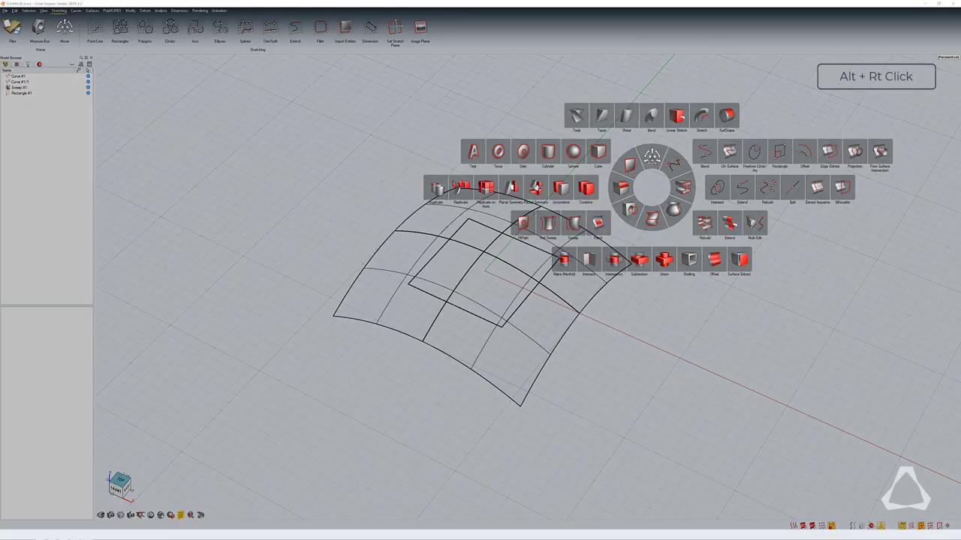
click(629, 211)
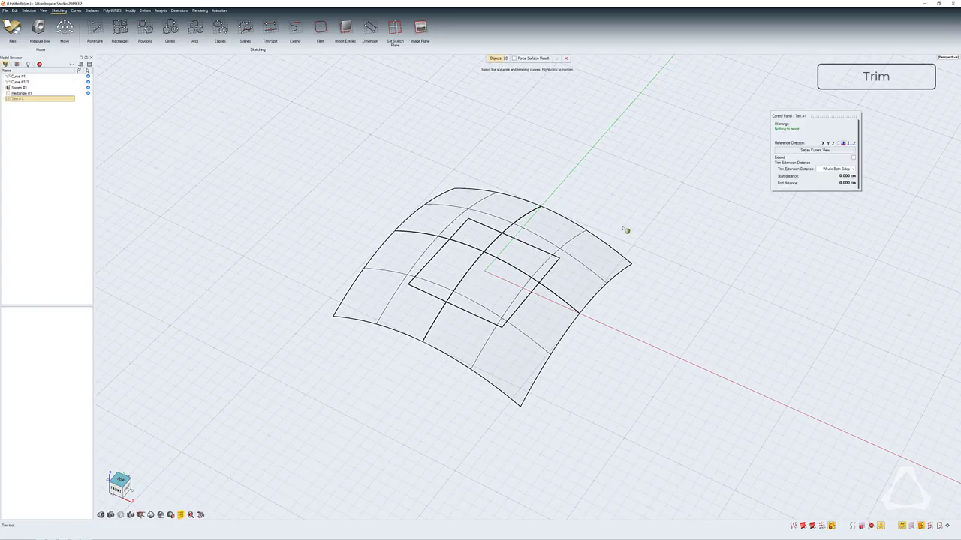
click(577, 240)
click(542, 252)
right_click(572, 183)
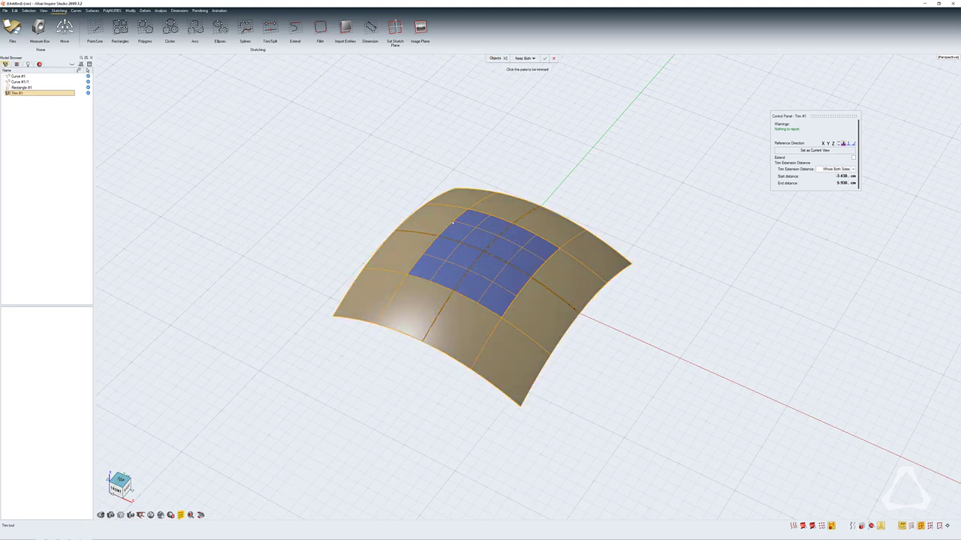
click(486, 239)
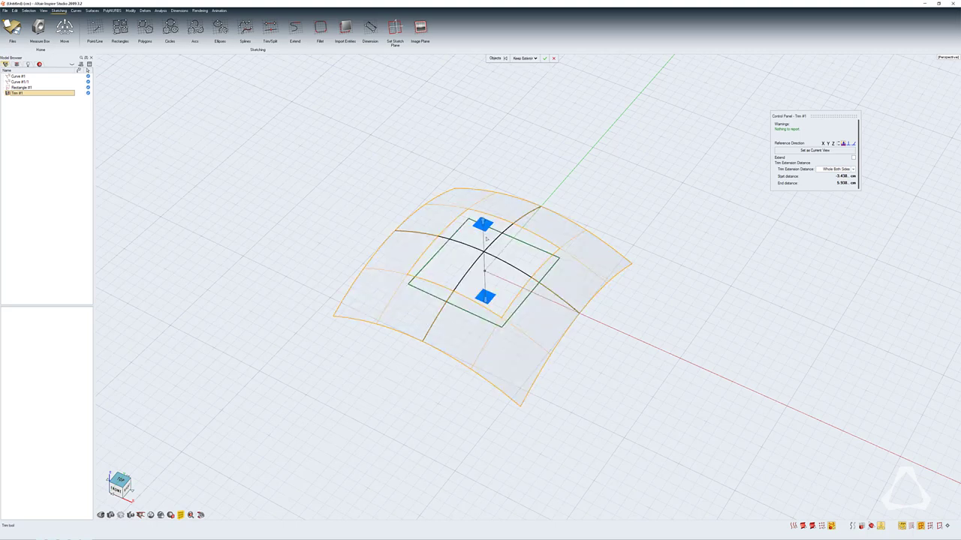
click(544, 58)
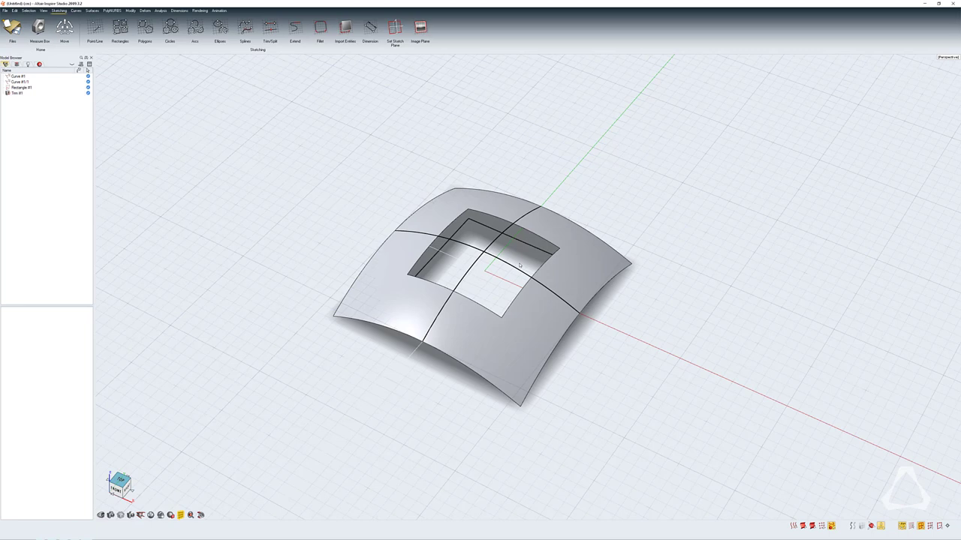
Hide the two arched curves and the rectangle, leaving only the trimmed surface shown.
scroll(512, 262, up, 2)
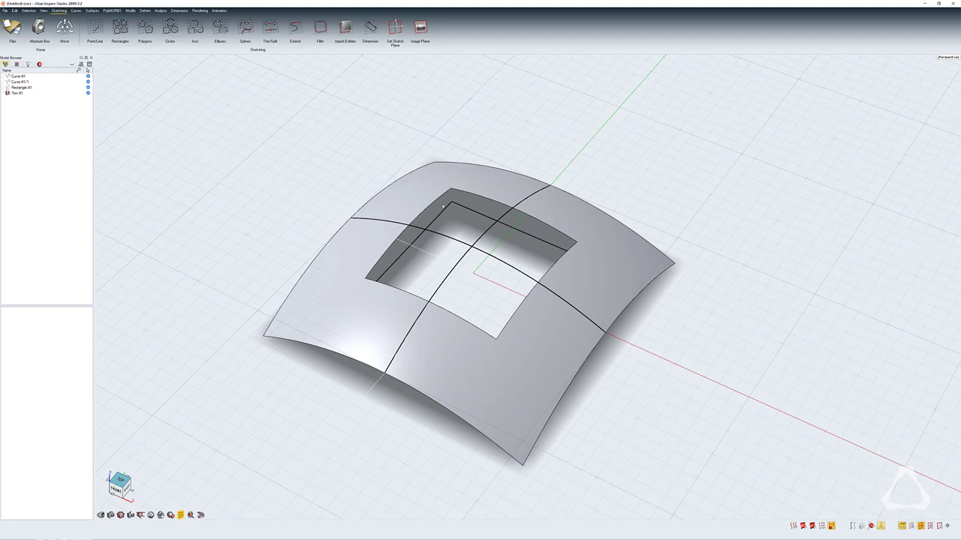
drag(439, 208, 497, 262)
right_click(497, 261)
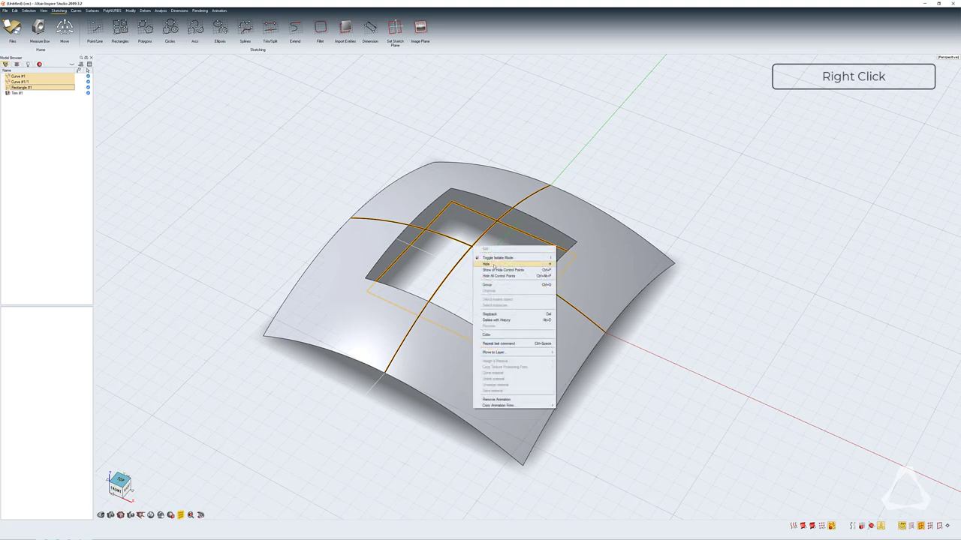
click(495, 264)
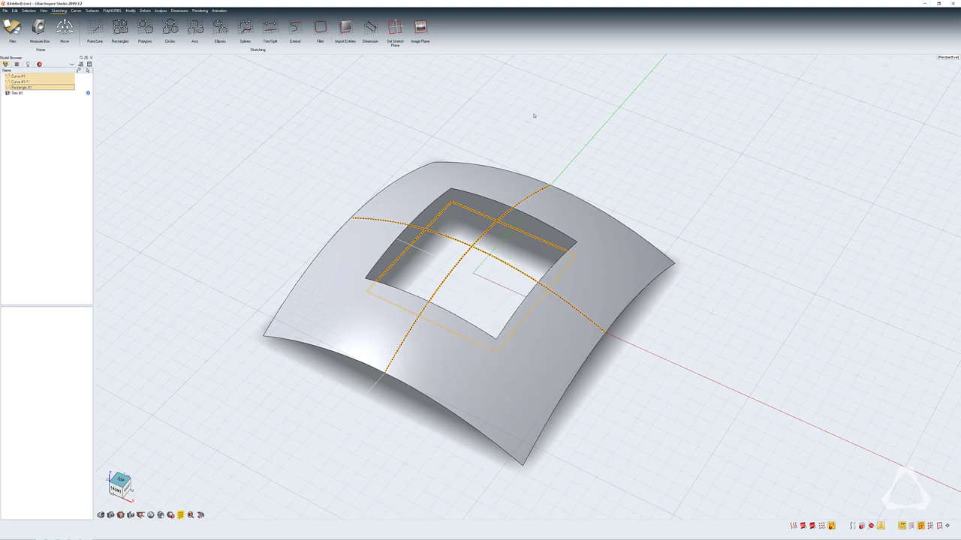
click(569, 103)
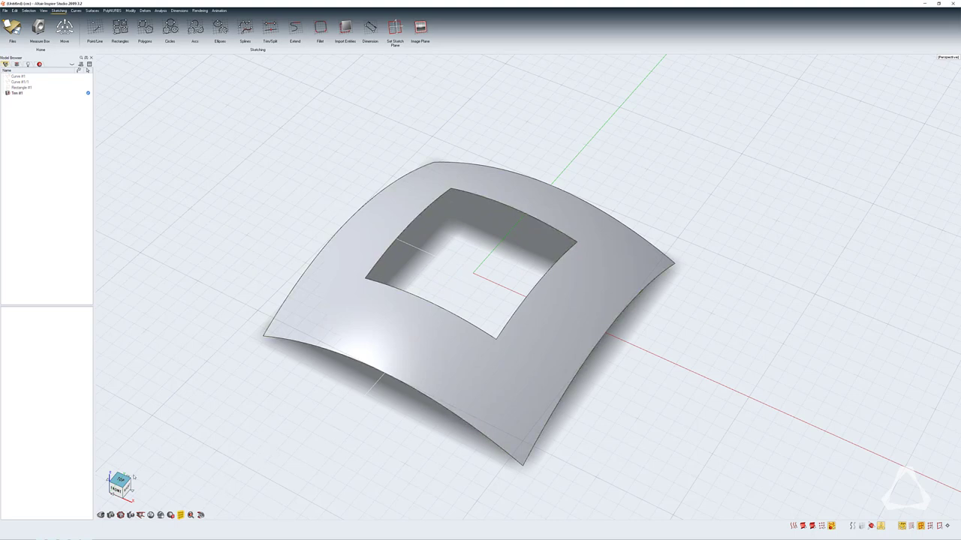
Draw a blend curve in the top view across the square opening, joining the midpoints of its upper and lower edges.
click(131, 478)
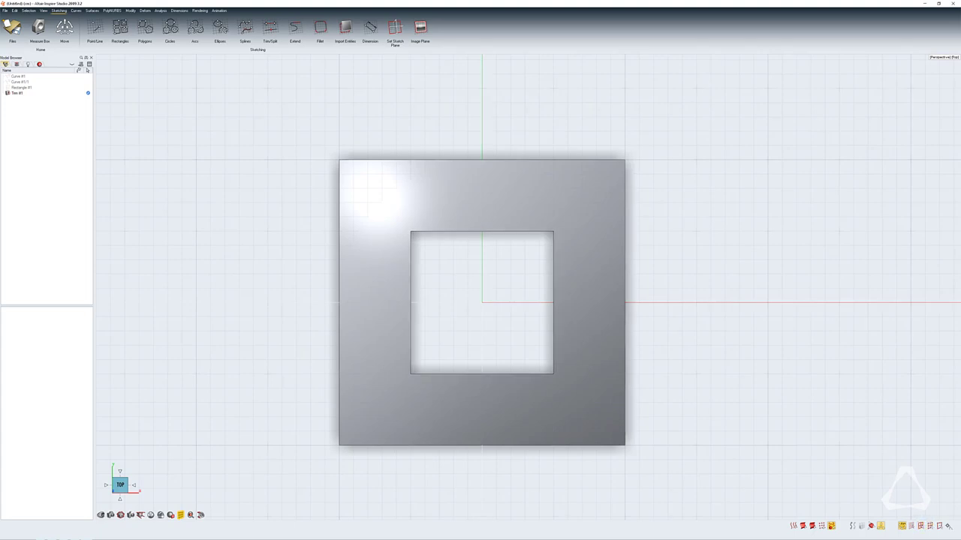
click(948, 526)
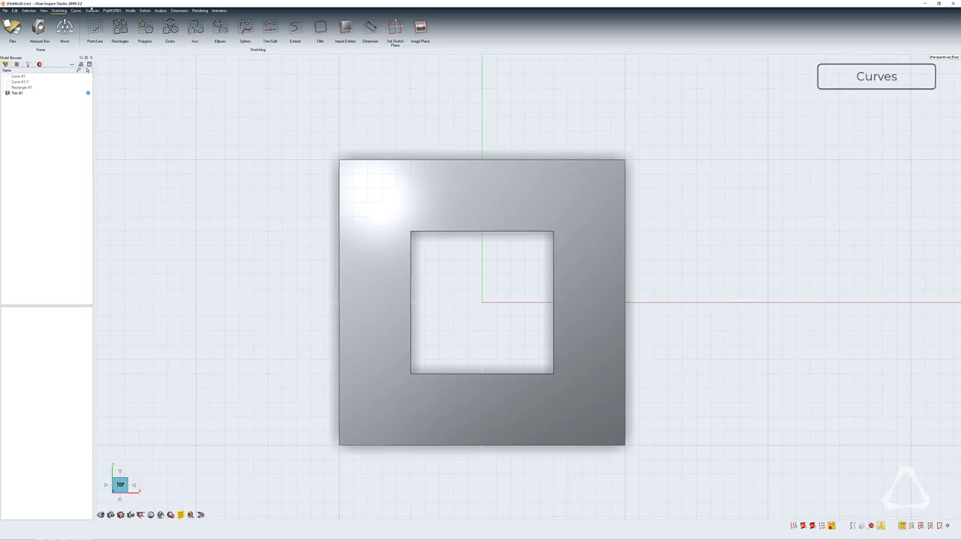
click(77, 11)
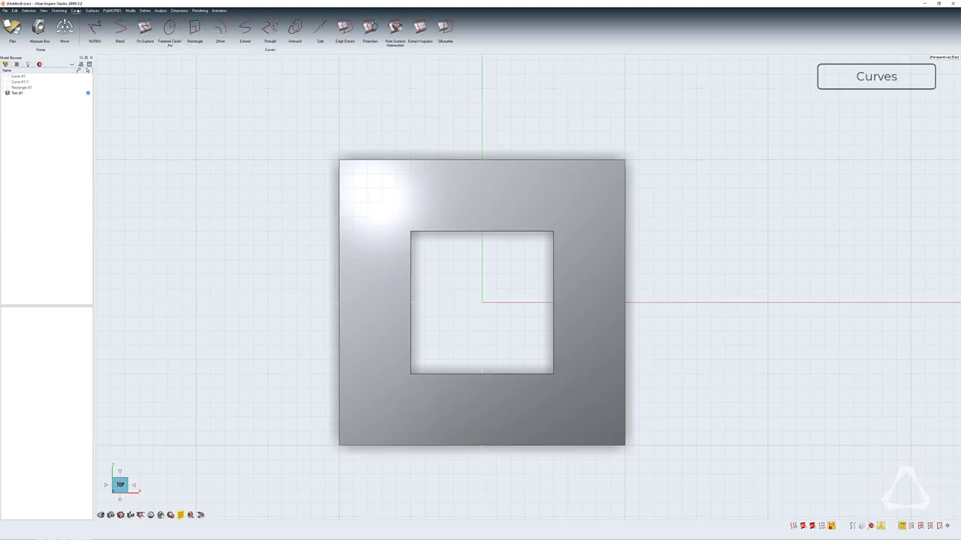
click(120, 29)
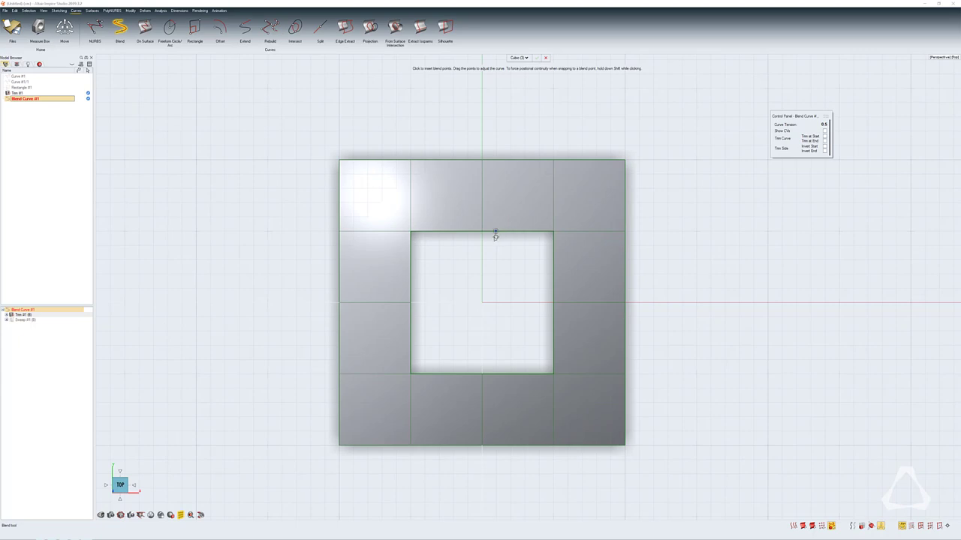
scroll(489, 235, up, 3)
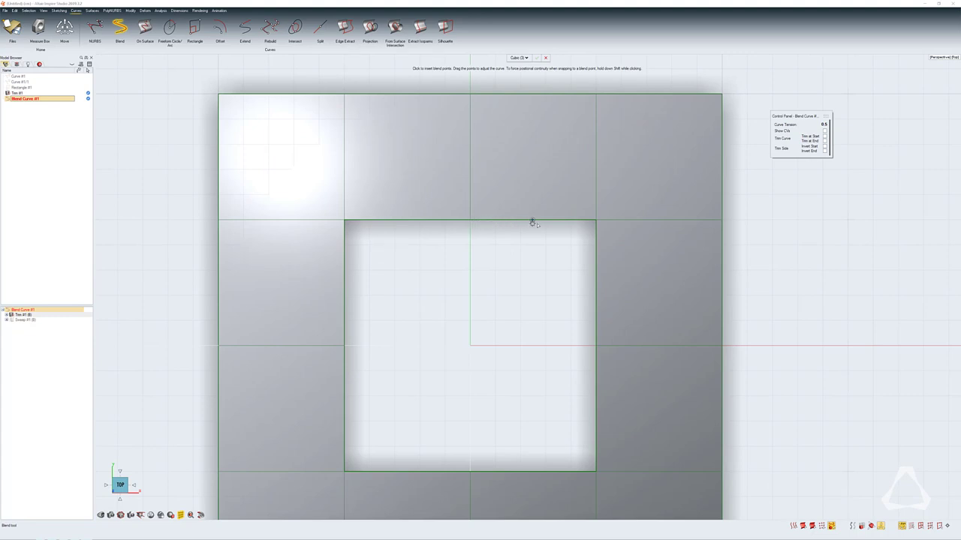
click(595, 220)
click(470, 221)
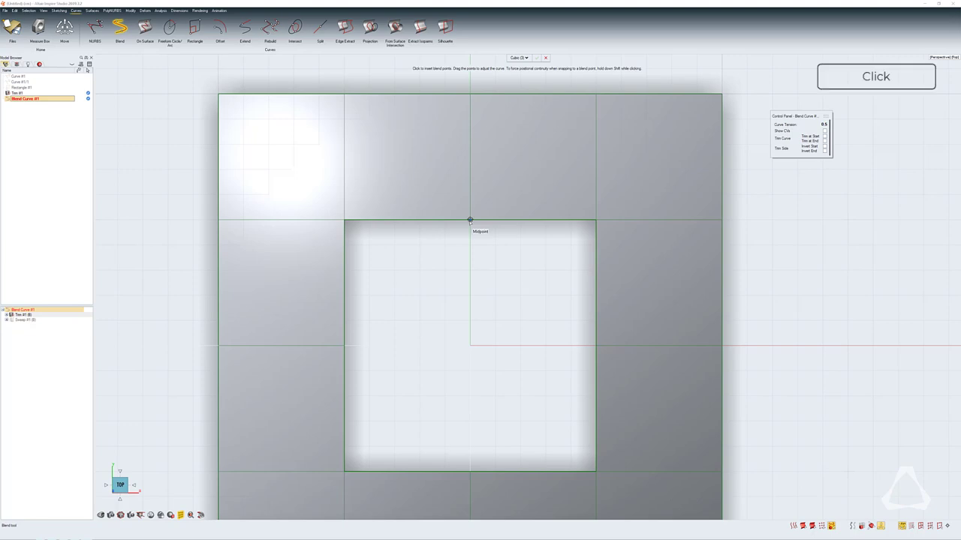
click(470, 222)
right_drag(481, 340, 480, 231)
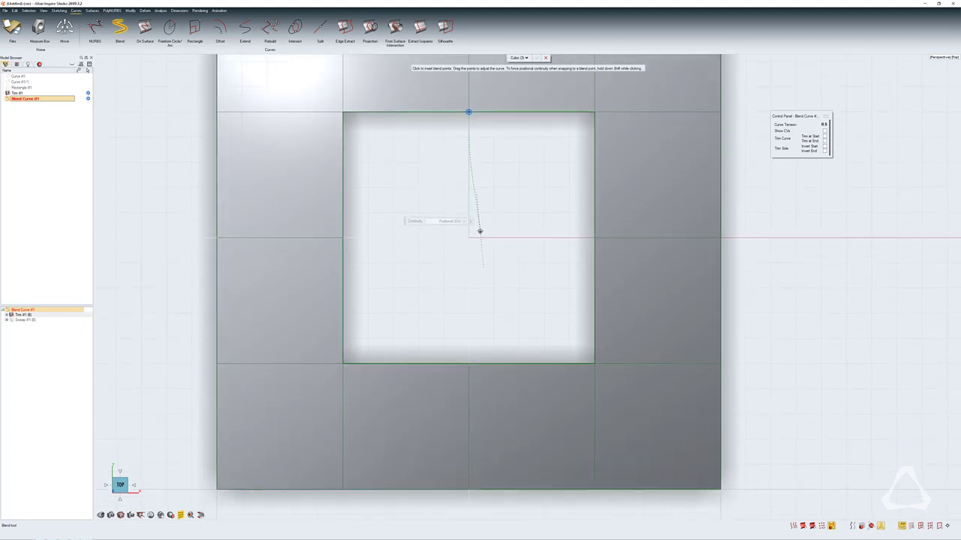
click(469, 365)
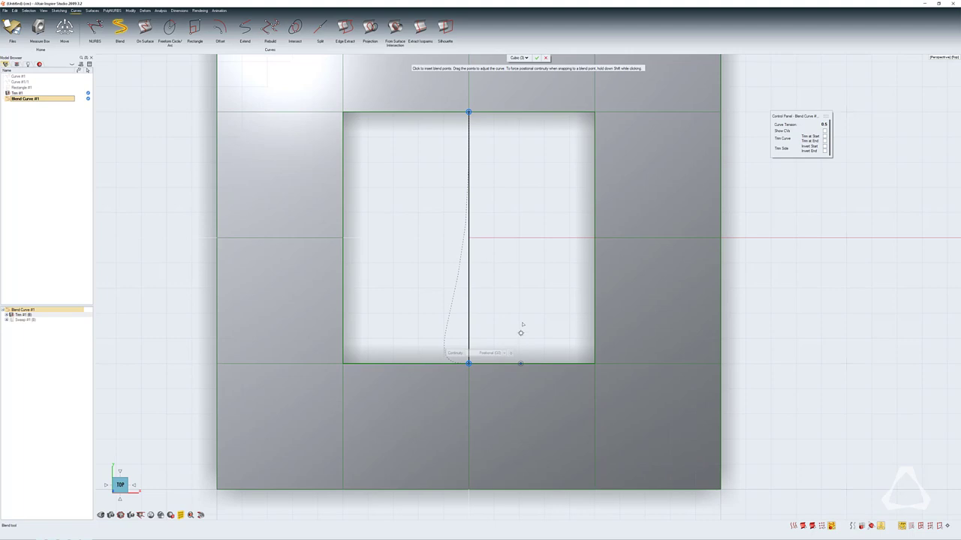
right_drag(551, 280, 510, 288)
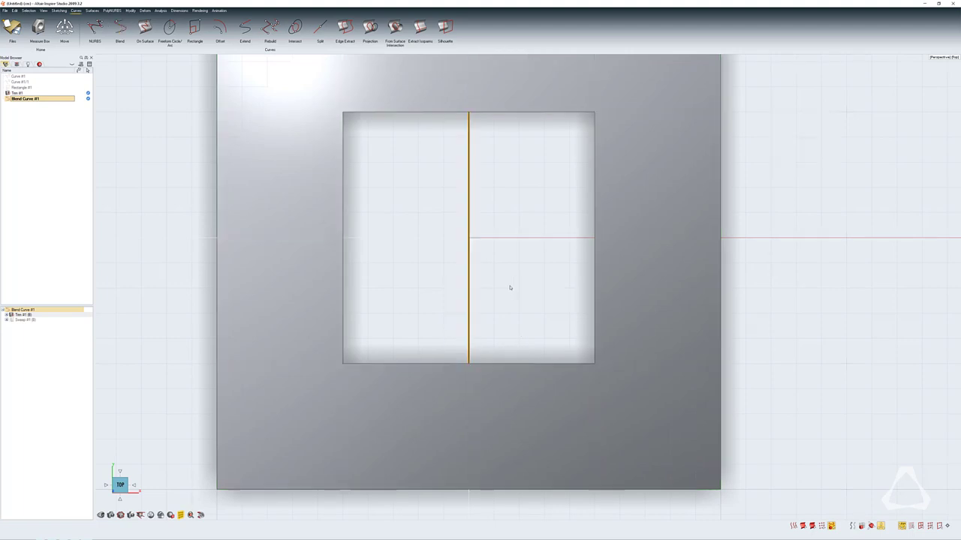
Reopen the blend curve for editing in the right view and expand the settings of its end point on the positive Y side.
click(127, 492)
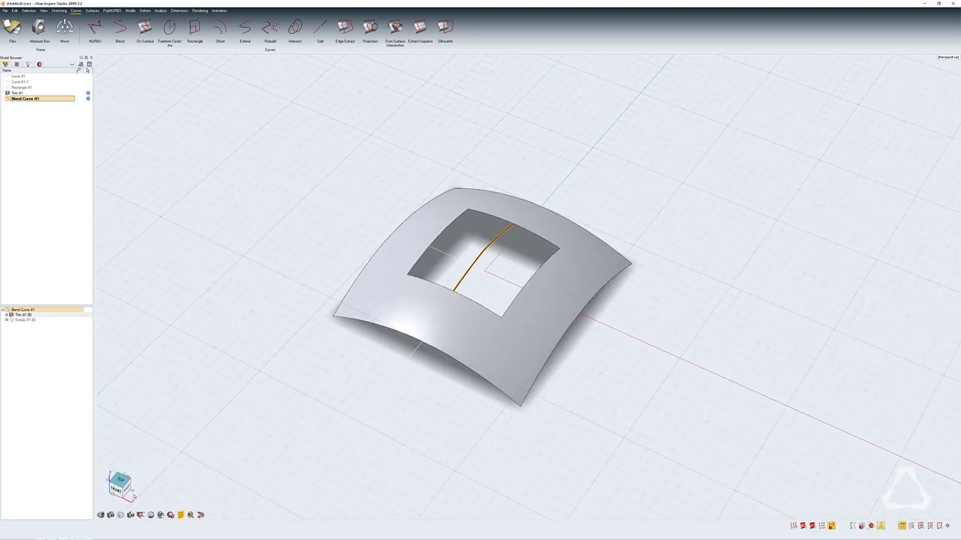
click(128, 489)
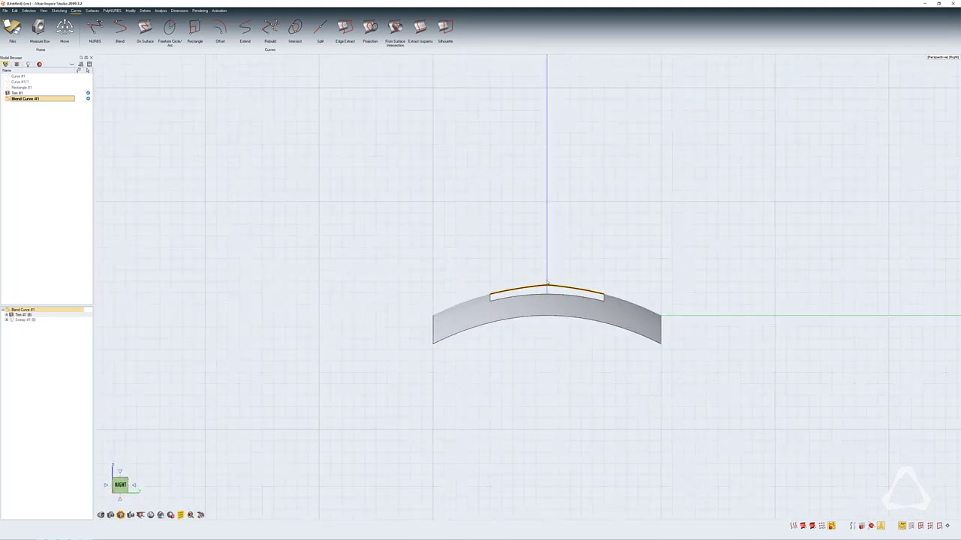
scroll(546, 285, up, 4)
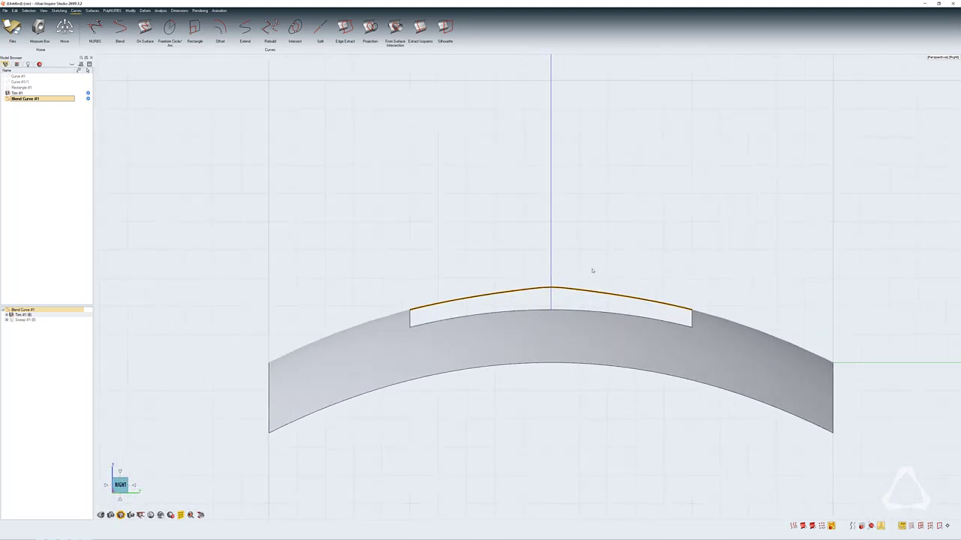
double_click(467, 306)
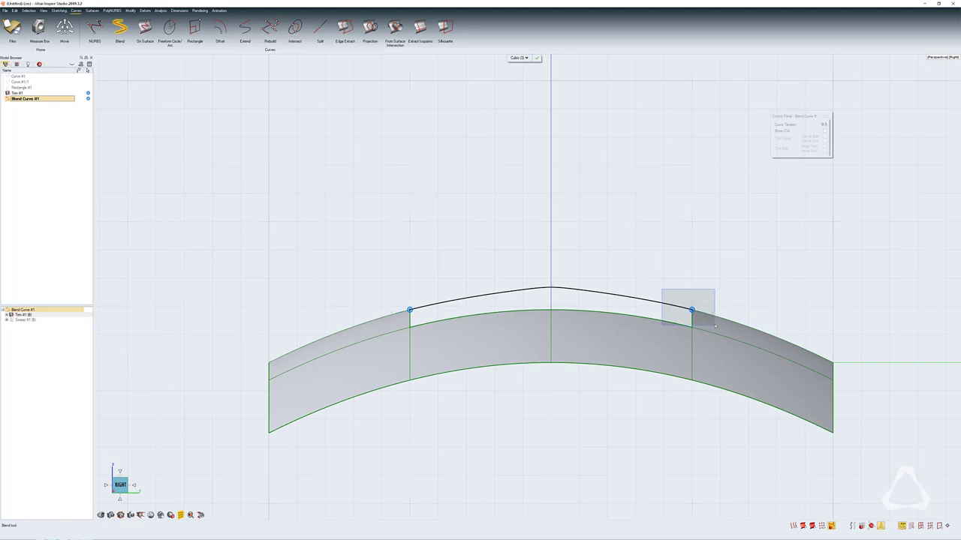
mouse_move(691, 309)
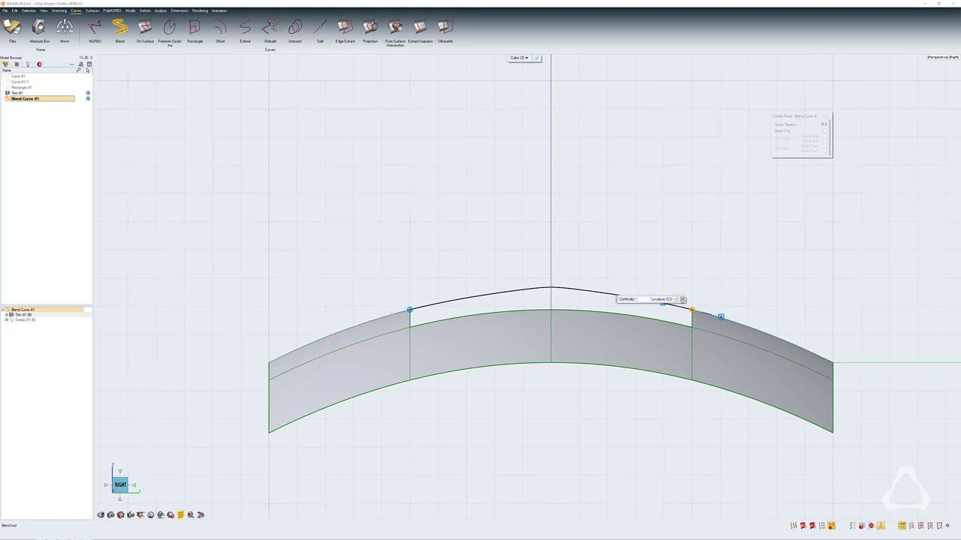
click(682, 300)
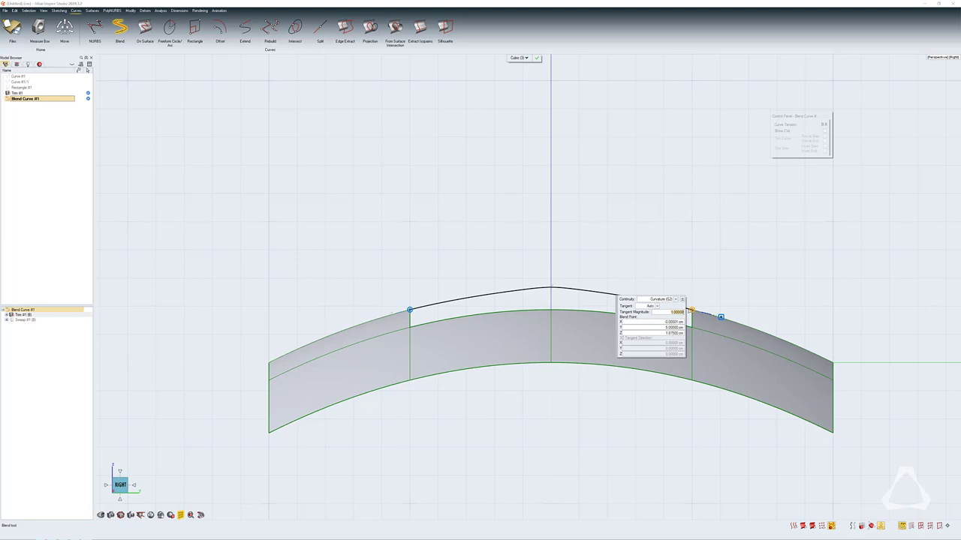
Try a tangent magnitude of 2 at the selected end point of the blend curve and return it to 1.
text(2)
key(Return)
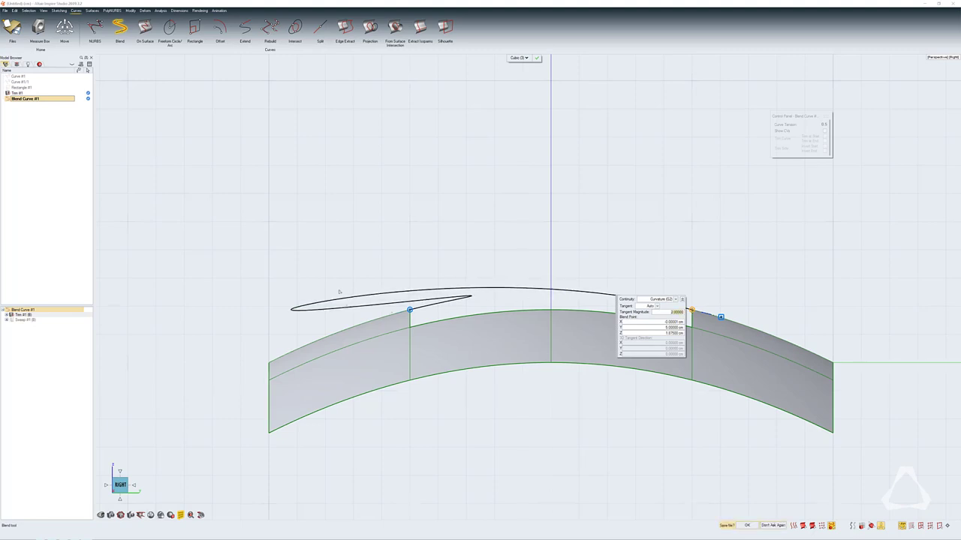
text(1)
key(Return)
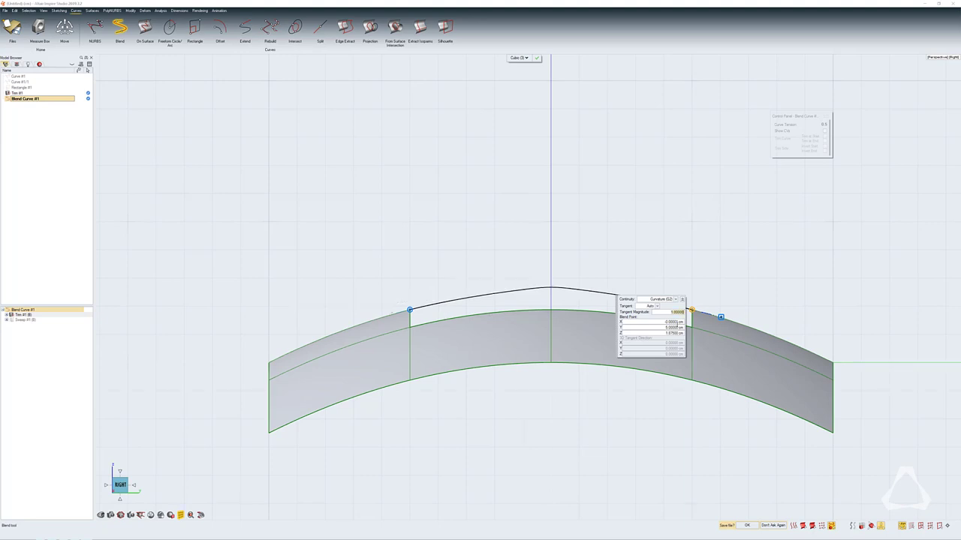
Add the opposite end point to the selection and set the tangent magnitude of both ends to 0.8.
scroll(579, 282, up, 5)
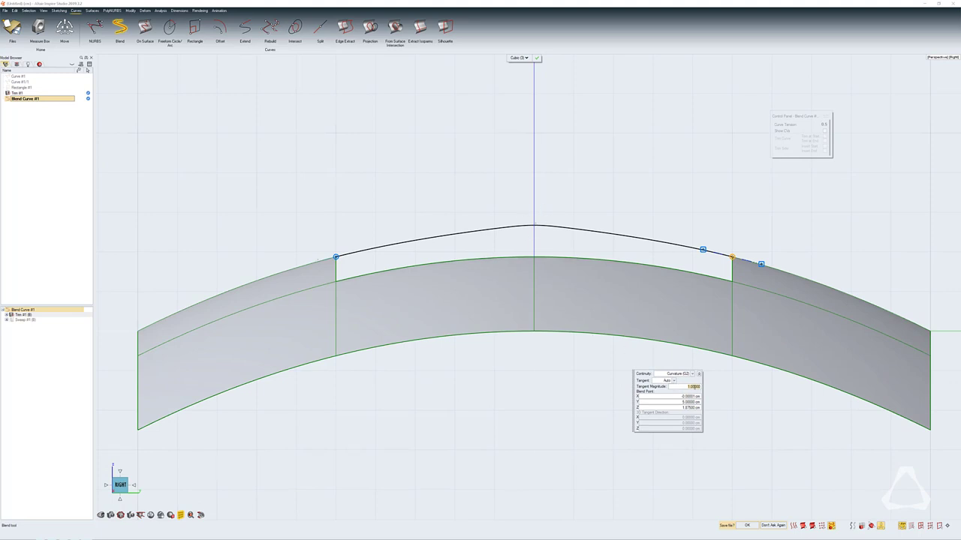
ctrl+click(336, 256)
key(BackSpace)
text(0.8)
key(Return)
text(1)
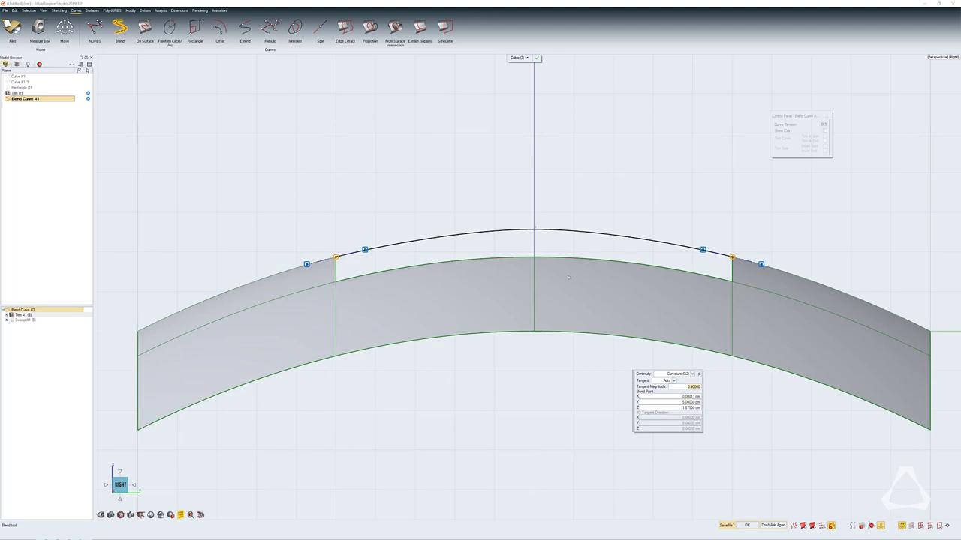
middle_drag(579, 189, 539, 219)
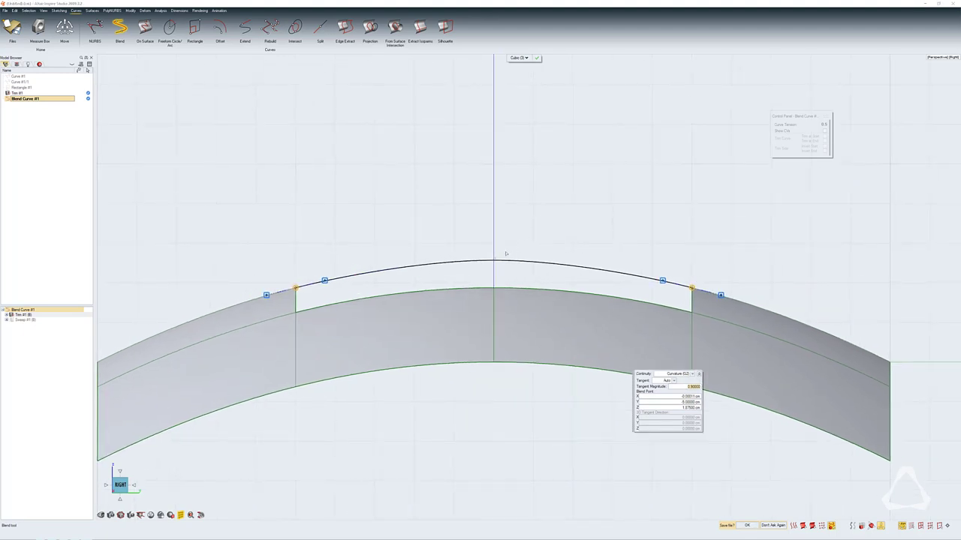
Pull the midpoint of the blend curve upward in the right view to form a symmetric bump, and finish editing it.
drag(494, 261, 497, 210)
key(alt+2)
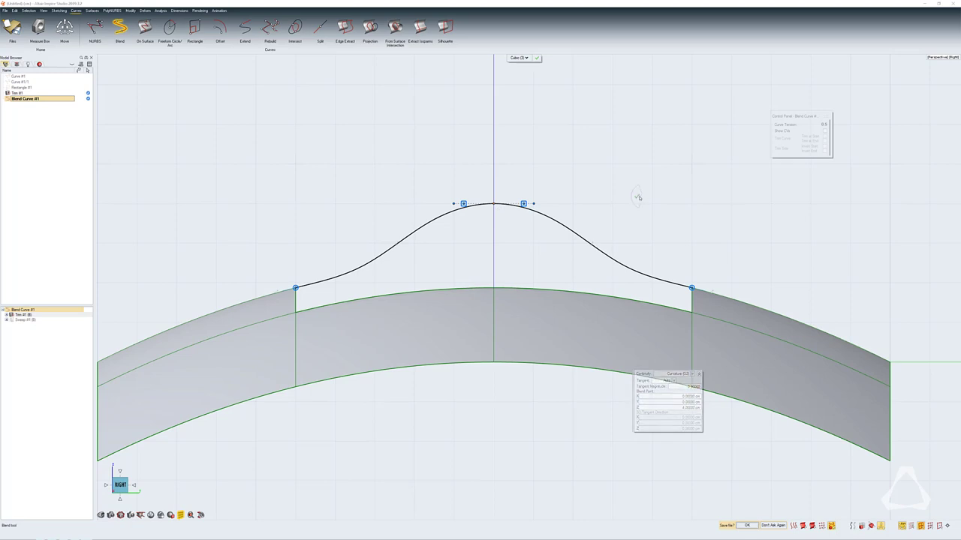
key(Escape)
middle_drag(619, 201, 463, 263)
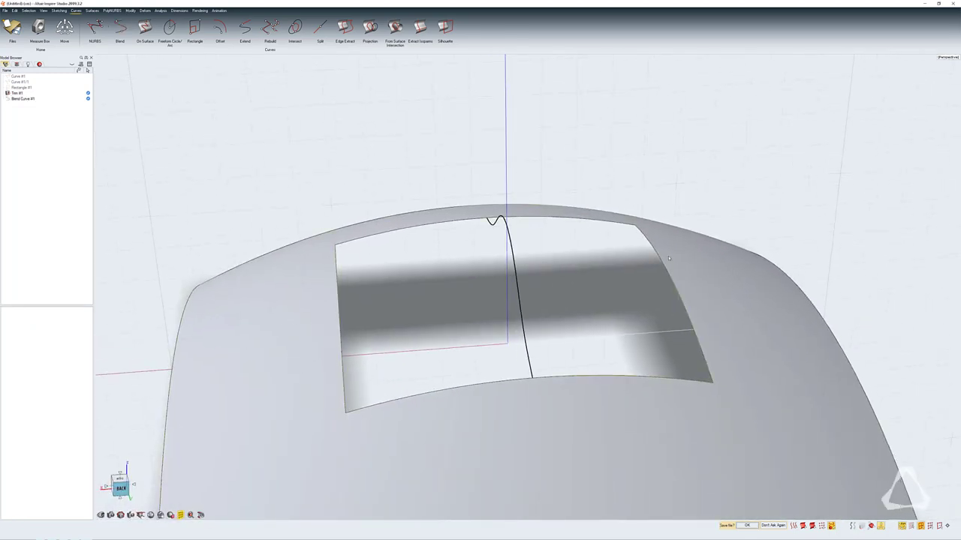
middle_drag(672, 259, 674, 260)
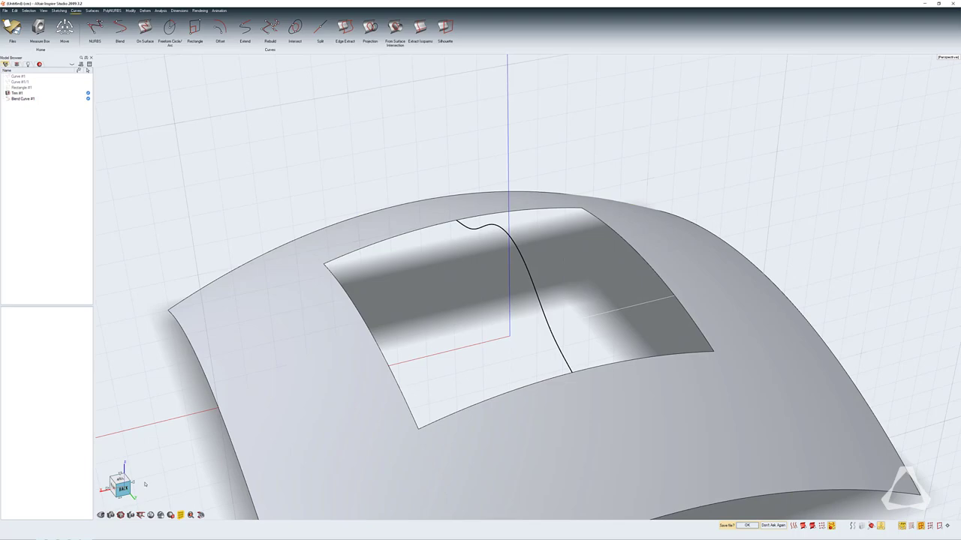
Draw a second blend curve across the opening, joining the midpoints of the remaining two edges through the first curve's midpoint.
alt+right_drag(353, 343, 413, 310)
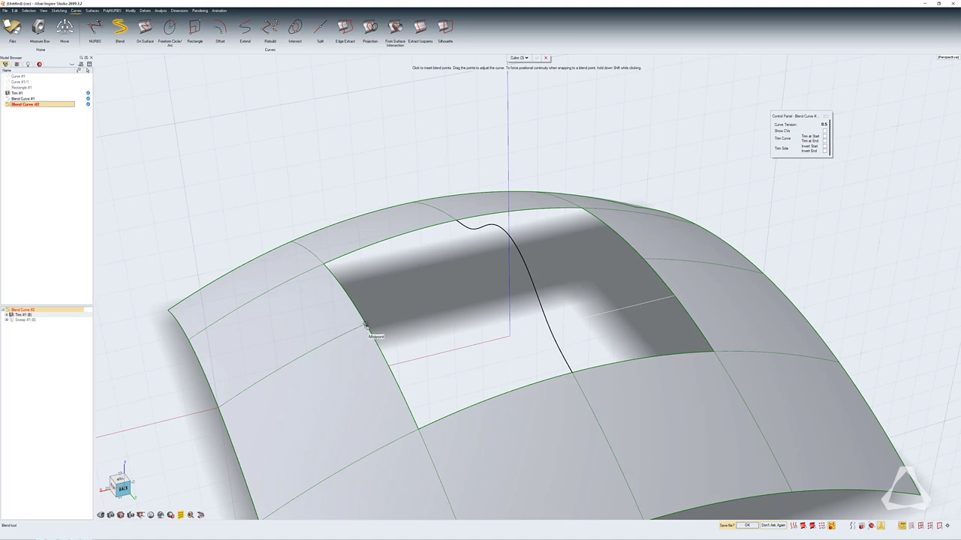
click(365, 325)
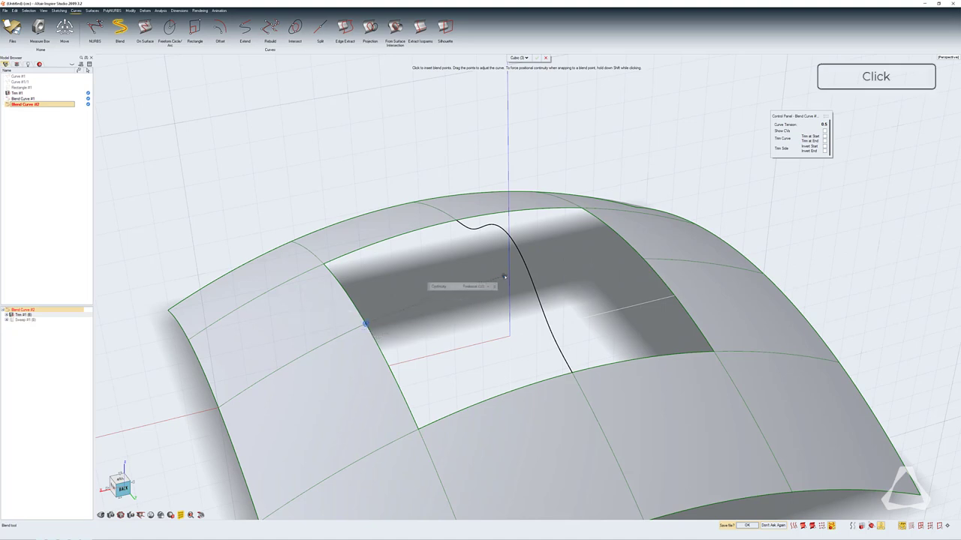
click(502, 231)
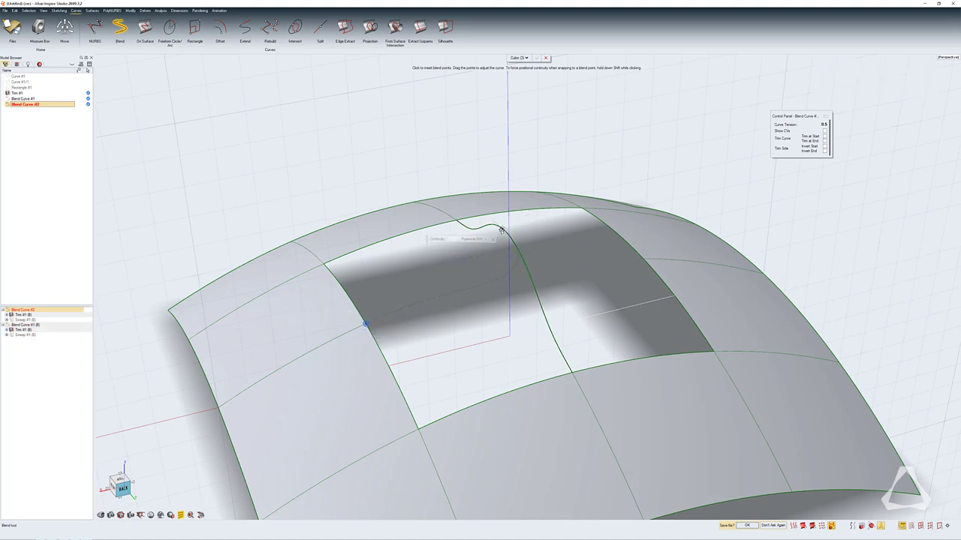
click(509, 235)
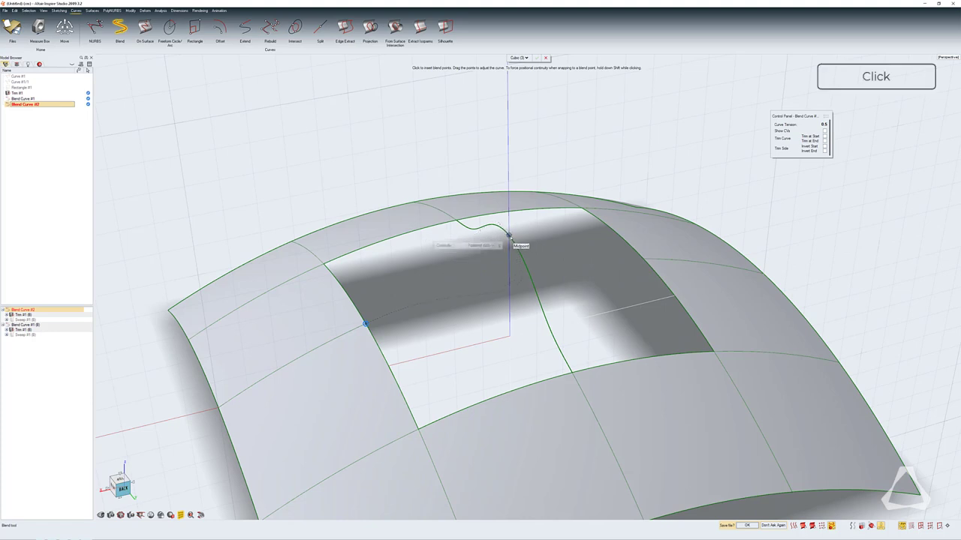
click(645, 256)
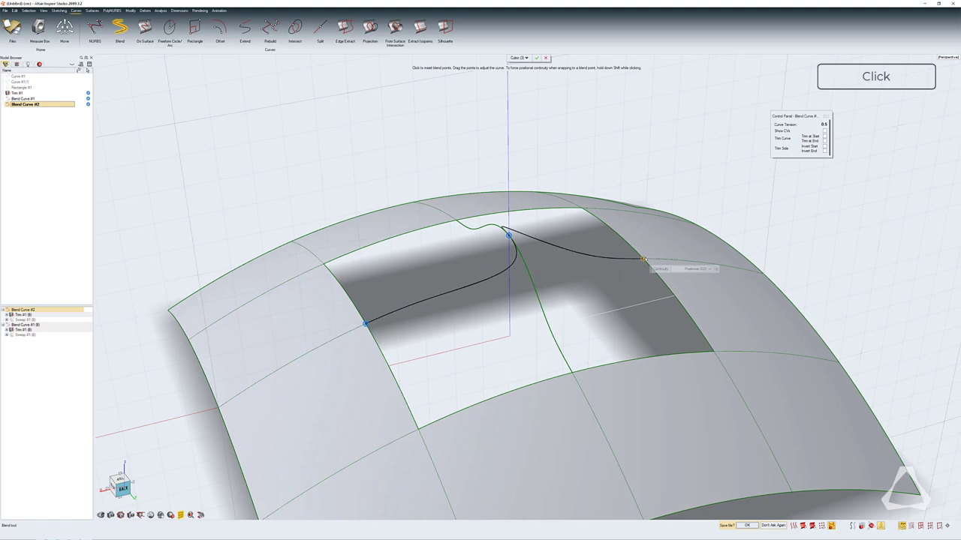
right_click(644, 259)
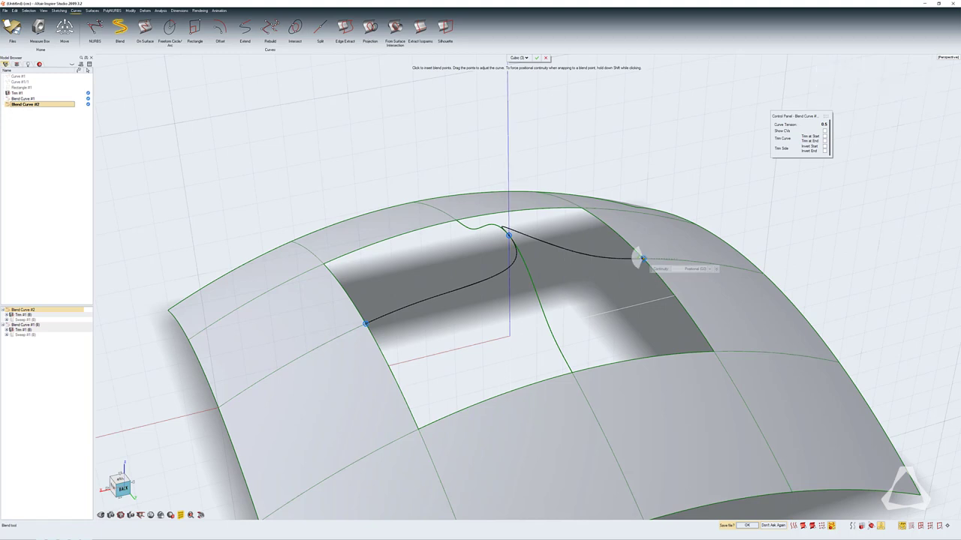
click(590, 270)
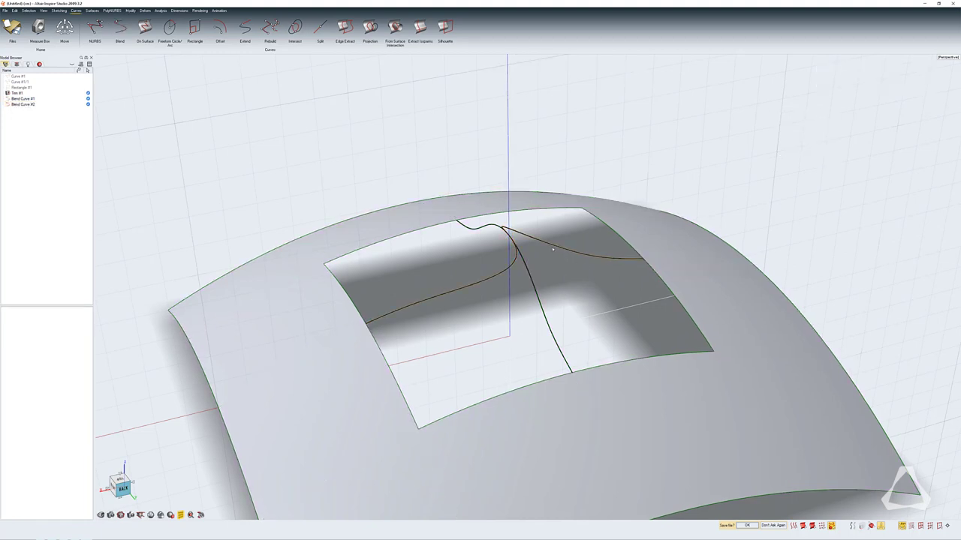
Reopen the second blend curve and set the continuity of its middle point to Positional (G0) where it crosses the first curve.
right_drag(553, 249, 513, 279)
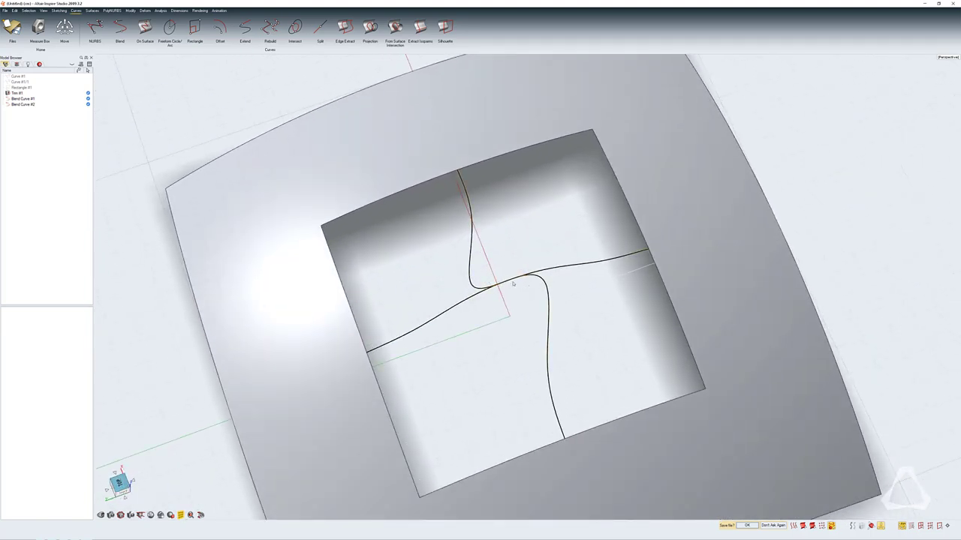
click(513, 284)
right_drag(513, 284, 579, 303)
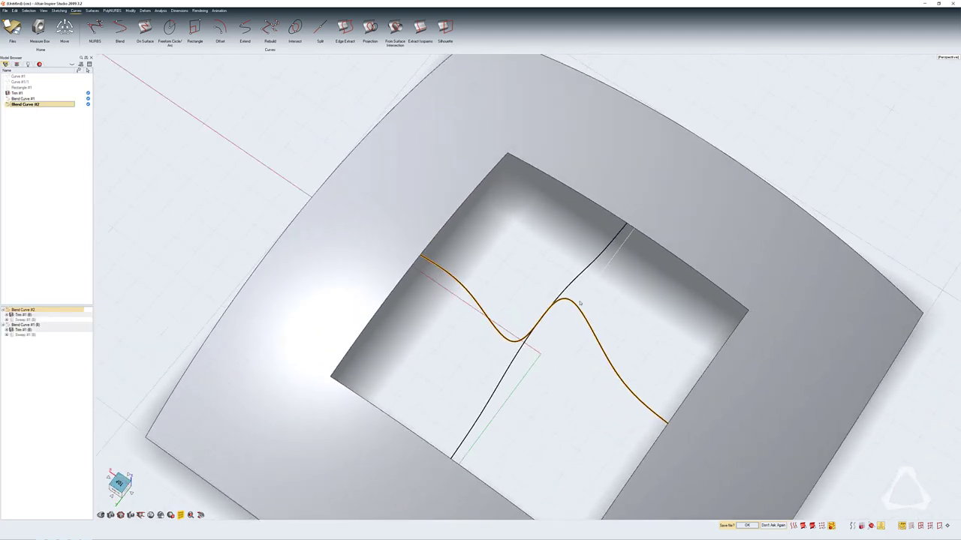
double_click(579, 303)
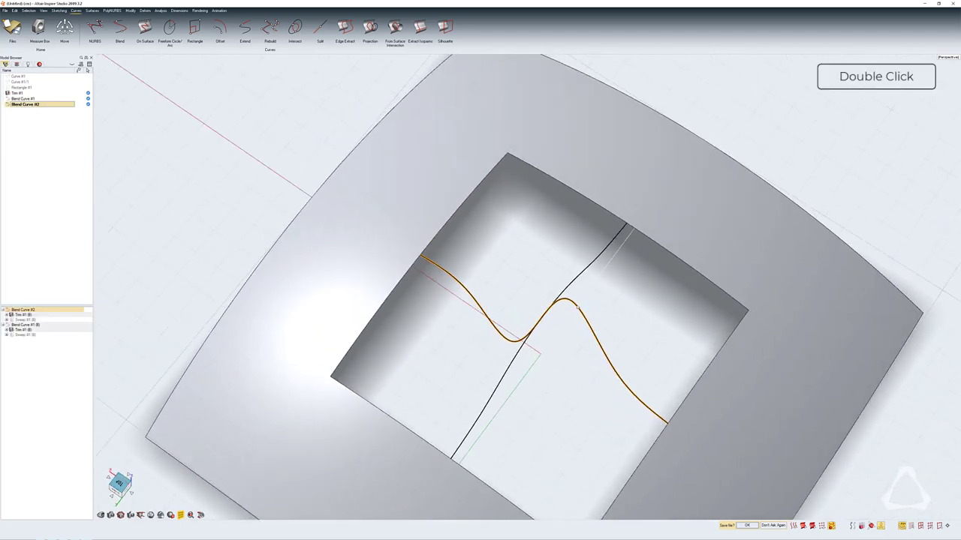
click(520, 307)
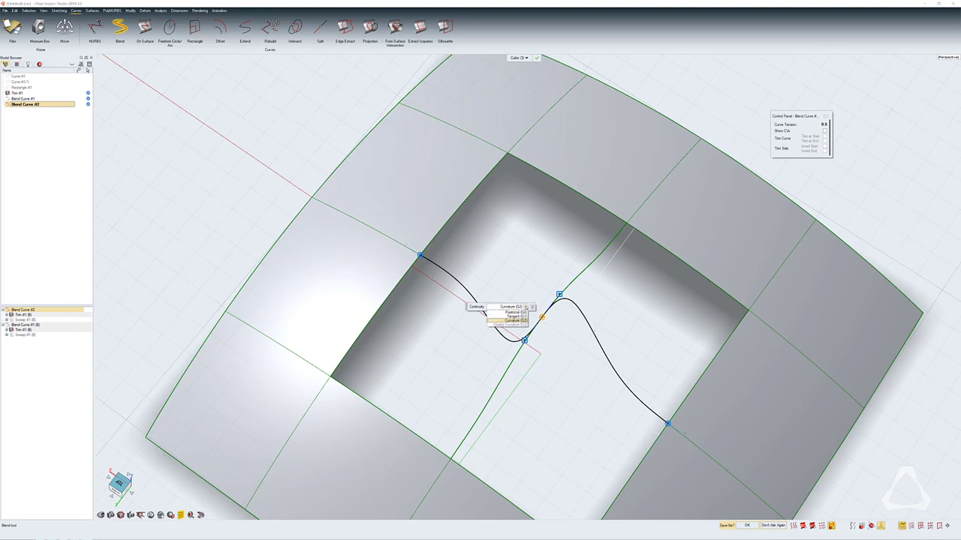
click(524, 313)
middle_drag(456, 368, 522, 313)
right_drag(523, 313, 758, 271)
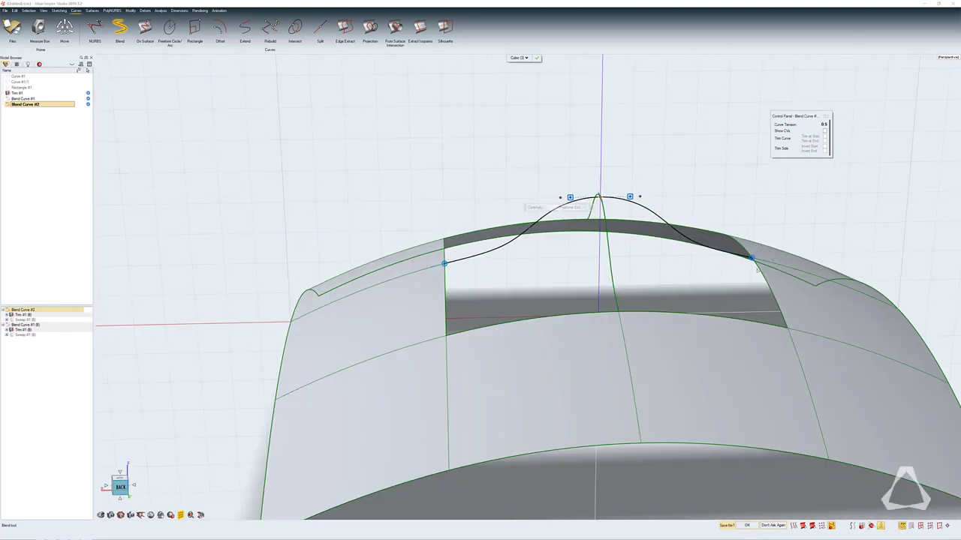
right_drag(516, 267, 613, 274)
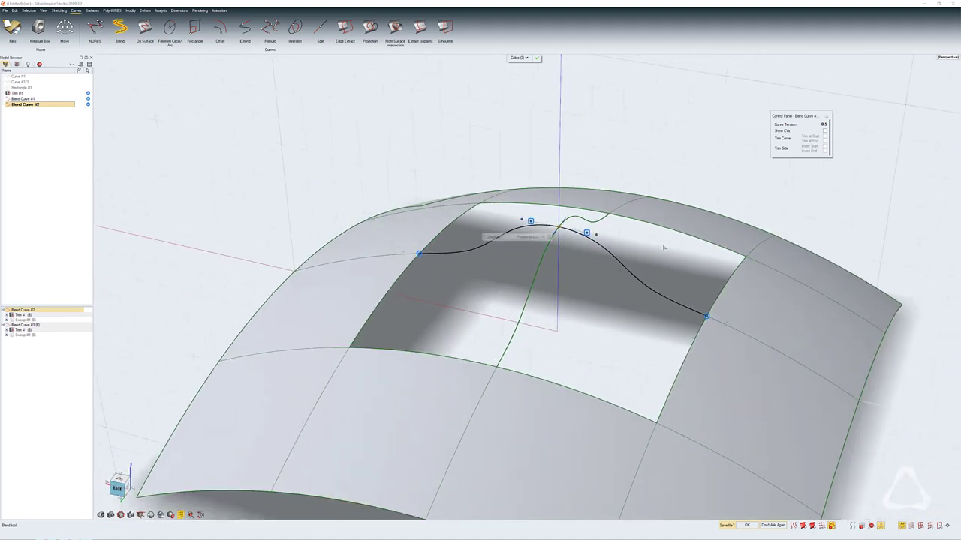
scroll(610, 256, down, 3)
right_drag(653, 161, 614, 173)
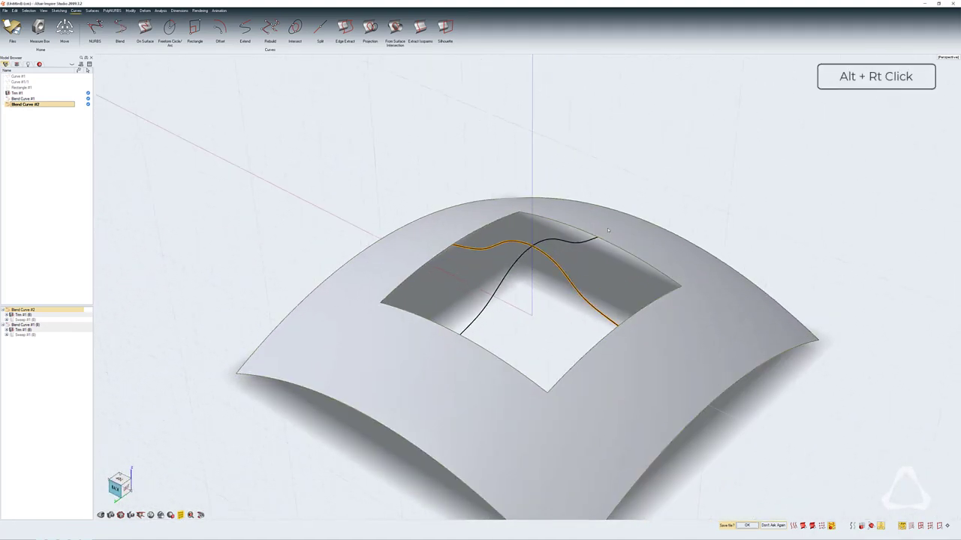
Start a Loft with two opposite opening edges and the first blend curve between them as profiles.
alt+right_click(614, 173)
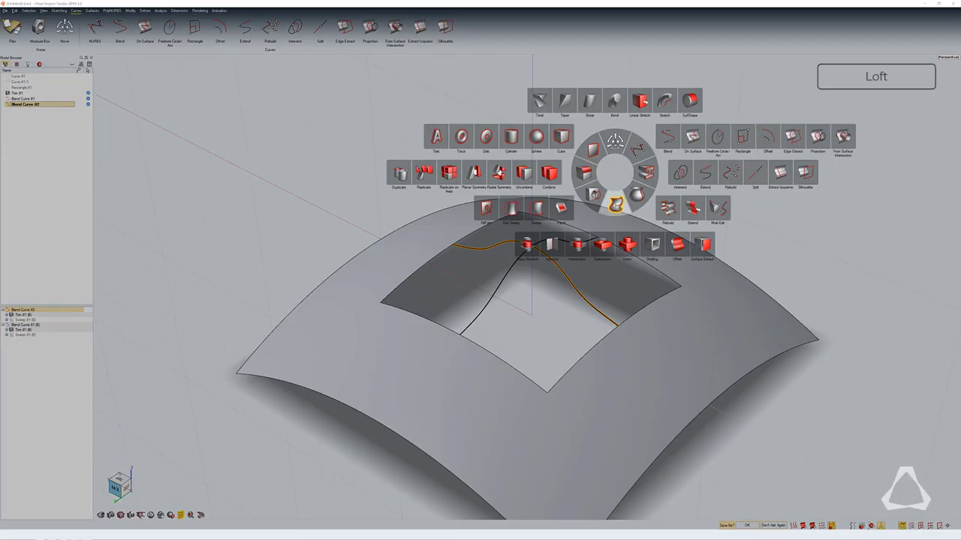
click(615, 203)
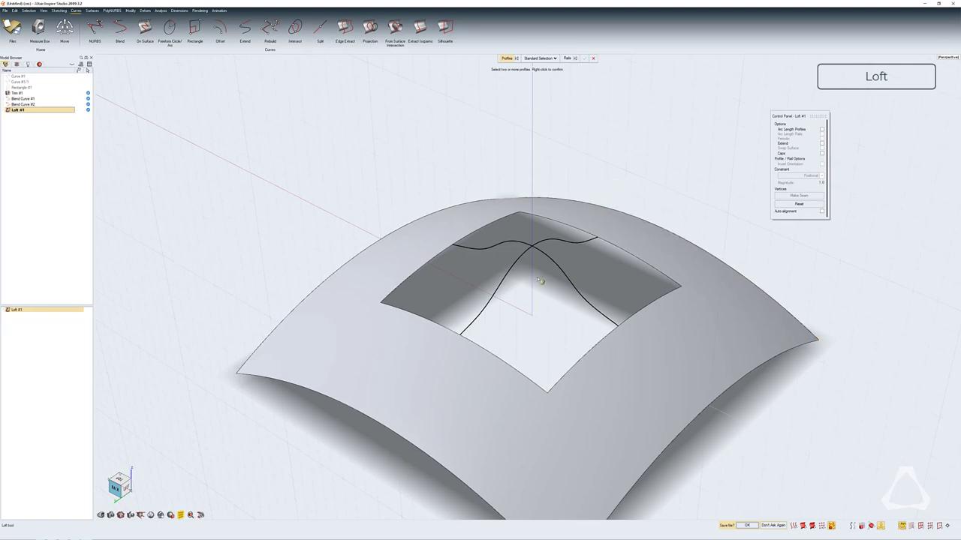
right_drag(540, 278, 538, 279)
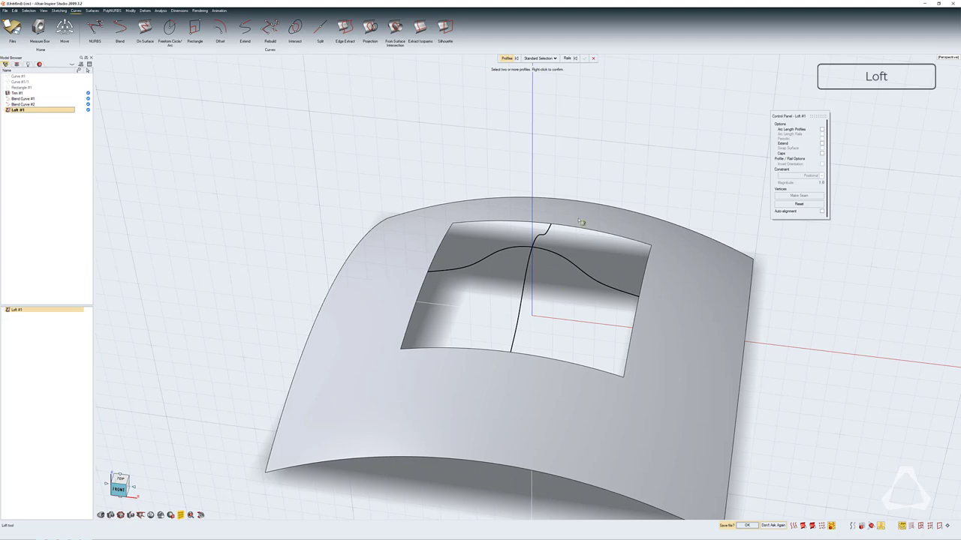
click(418, 304)
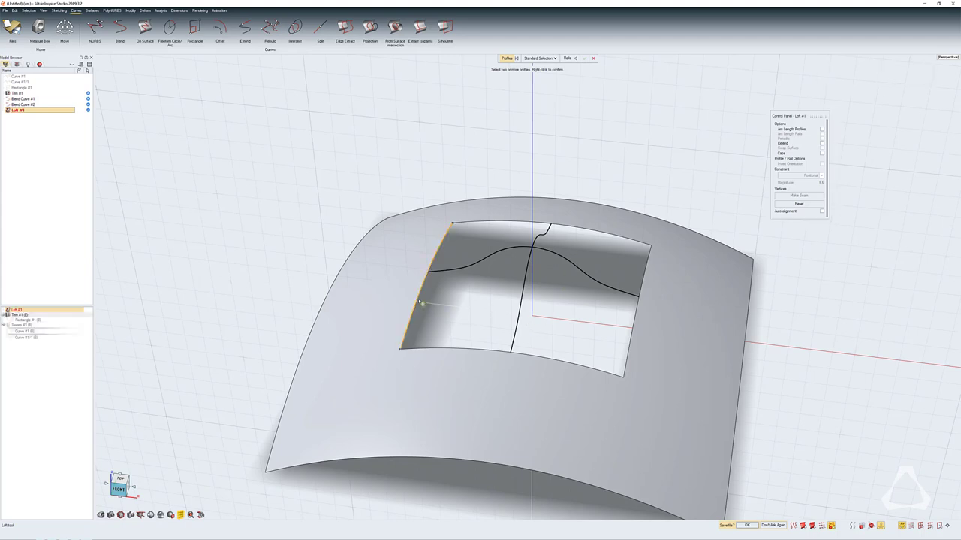
click(439, 262)
click(530, 265)
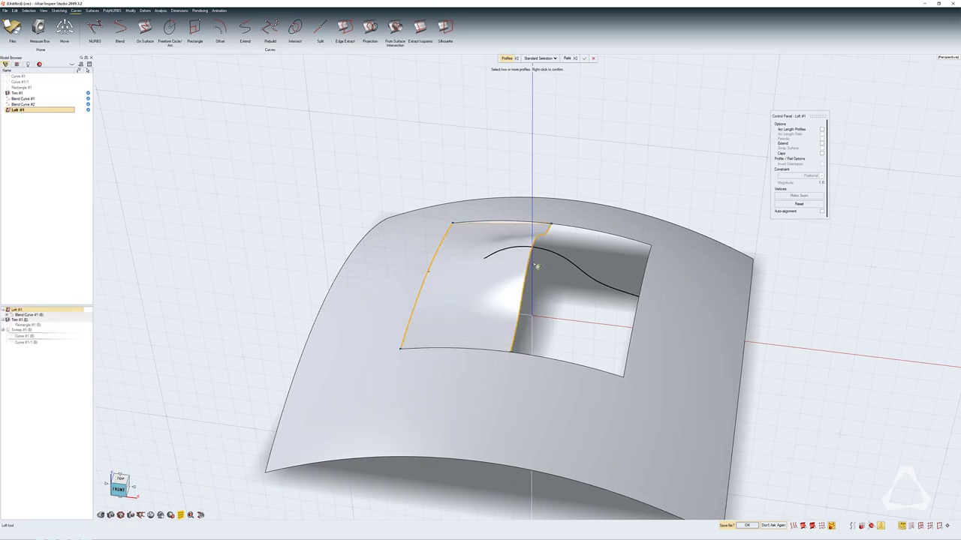
click(642, 310)
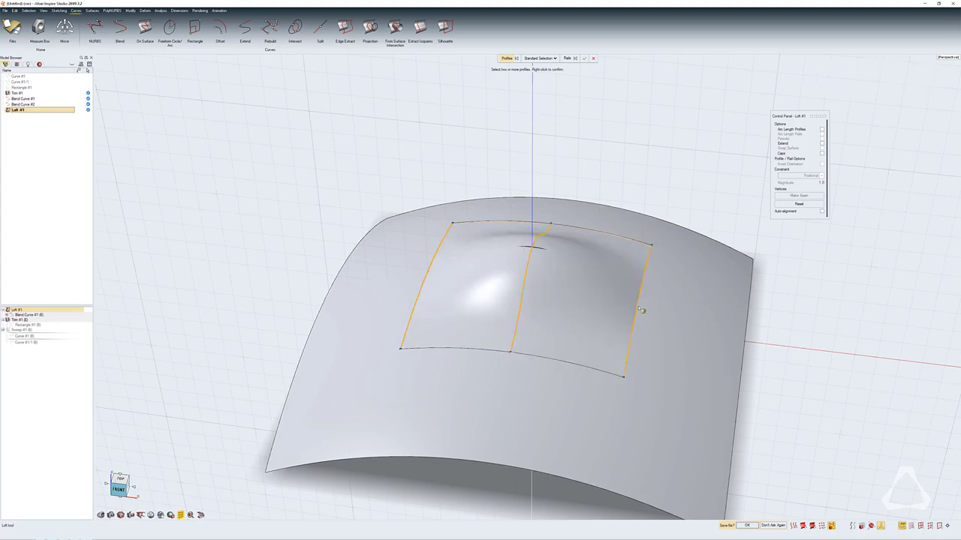
right_click(593, 152)
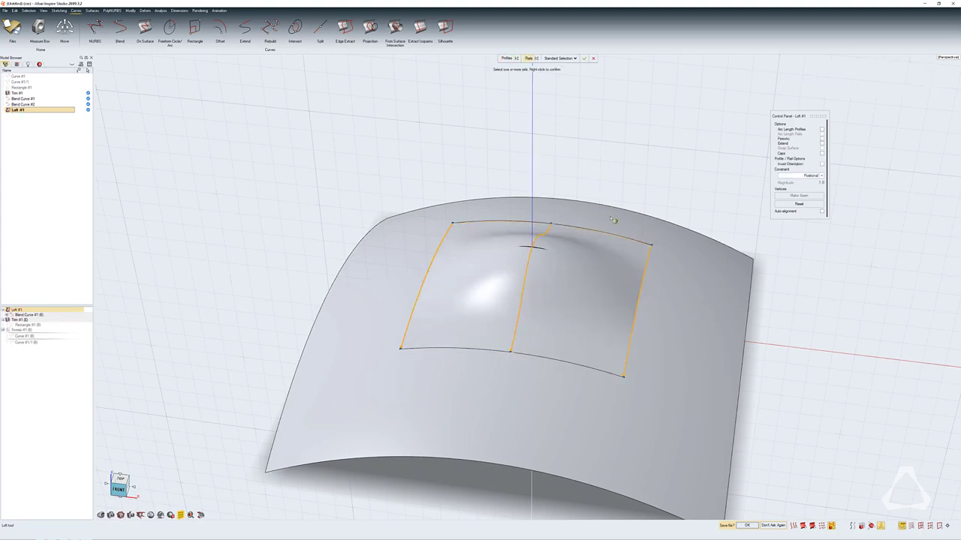
Use the other two opening edges and the second blend curve as the loft's rails, and complete the surface.
middle_drag(610, 218, 610, 219)
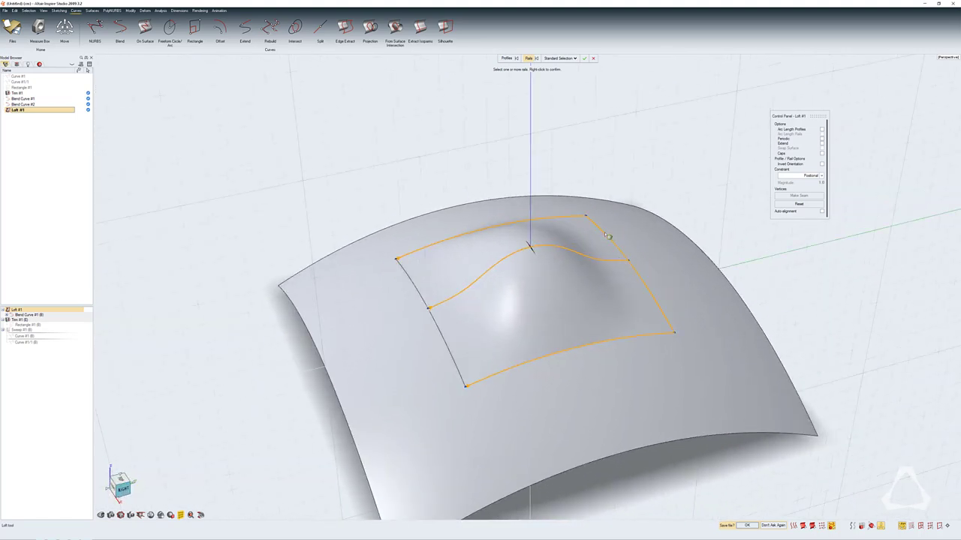
click(415, 291)
click(516, 241)
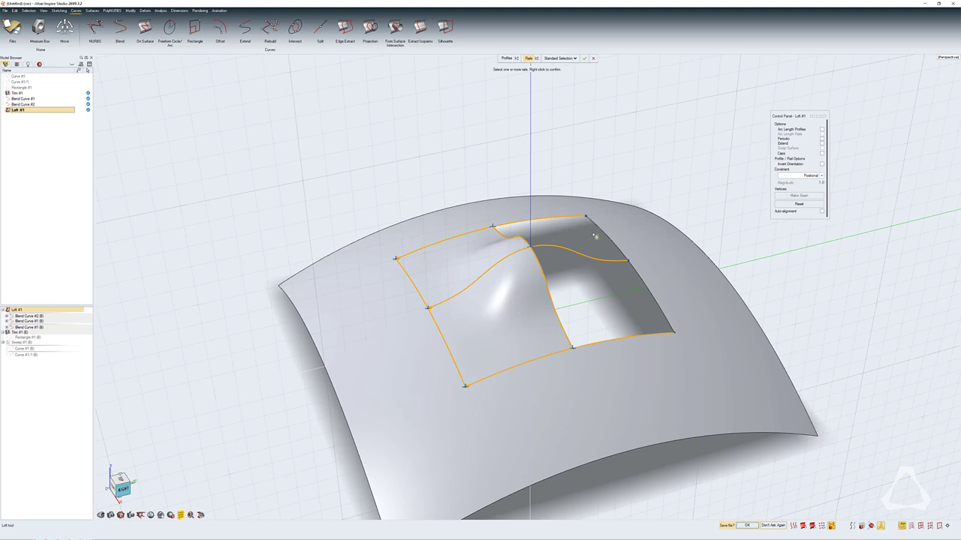
click(605, 238)
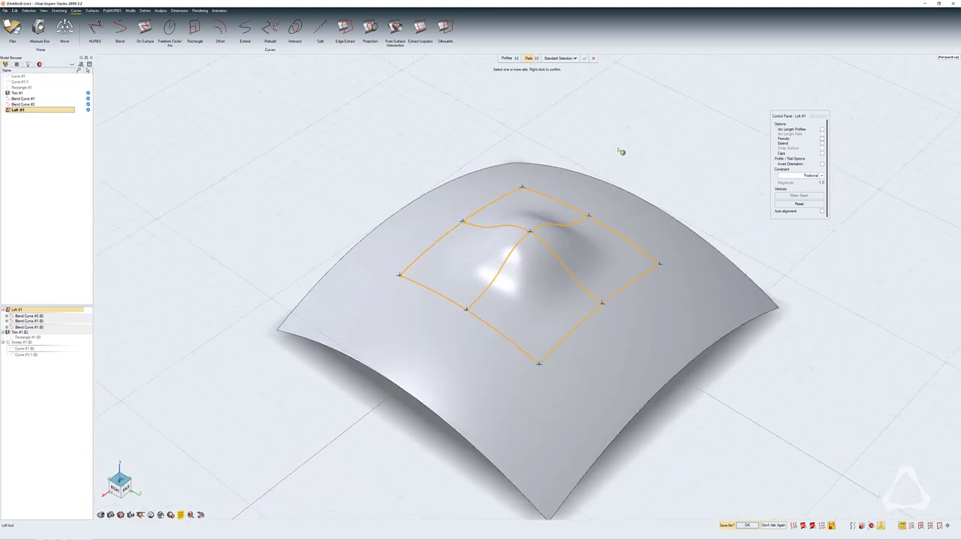
right_click(621, 152)
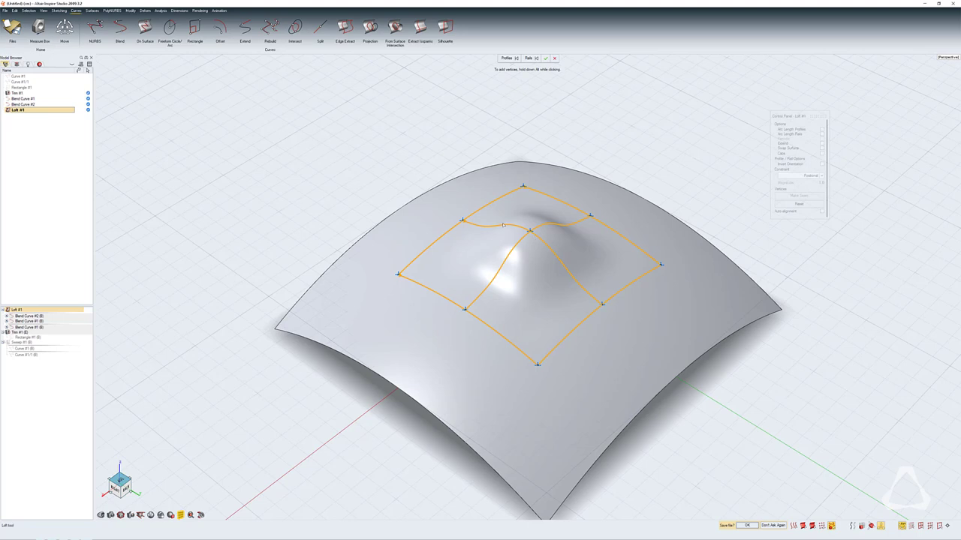
right_click(584, 144)
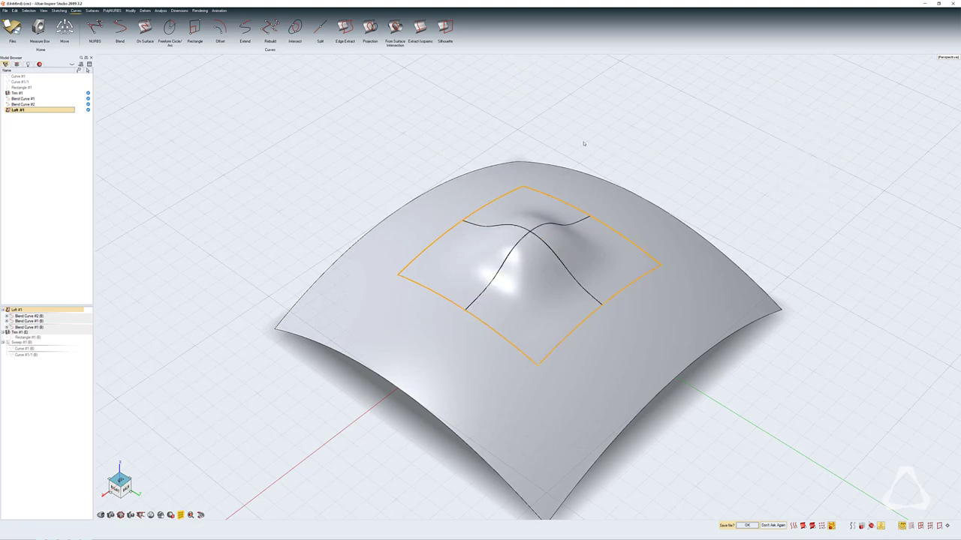
click(583, 144)
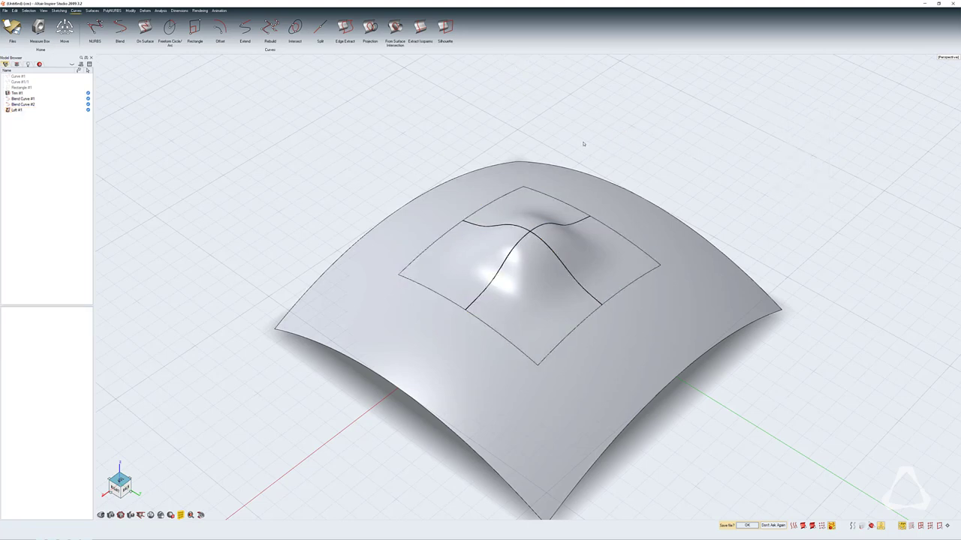
Hide the curves and the surface edges in the view.
key(q)
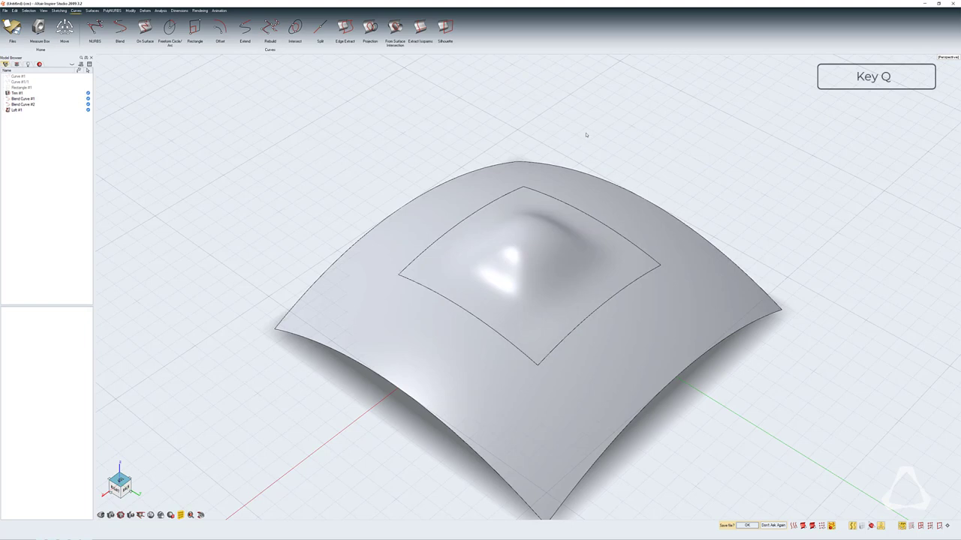
key(r)
middle_drag(601, 136, 565, 290)
right_drag(430, 318, 489, 258)
Reopen the loft and constrain all four of its outer boundary edges to Surface Curvature (G2).
double_click(489, 257)
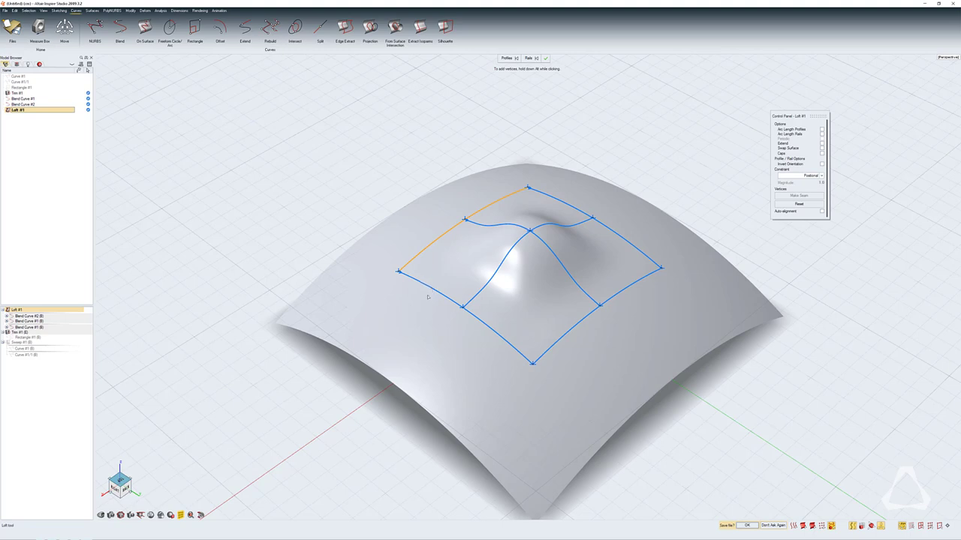
shift+drag(443, 283, 428, 297)
shift+drag(575, 339, 551, 318)
shift+drag(638, 230, 616, 254)
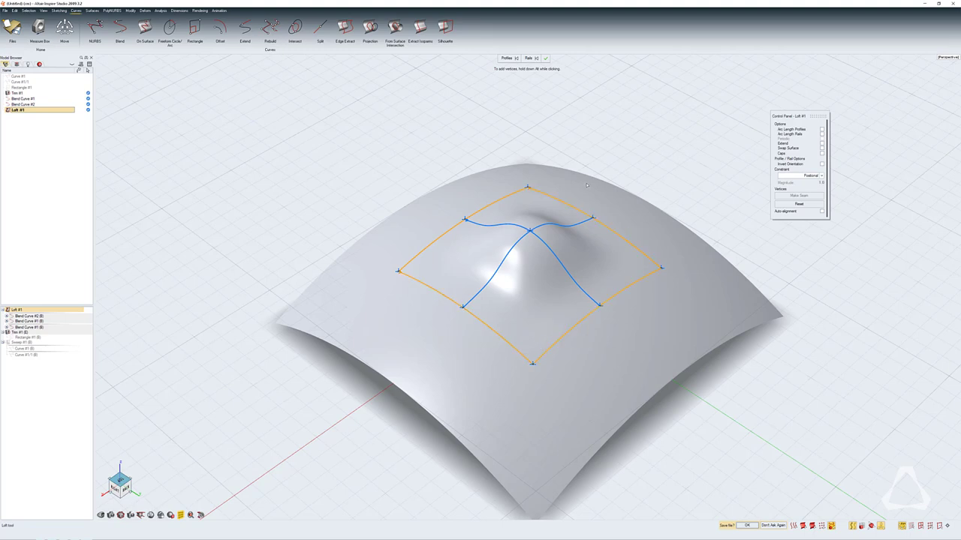
click(803, 177)
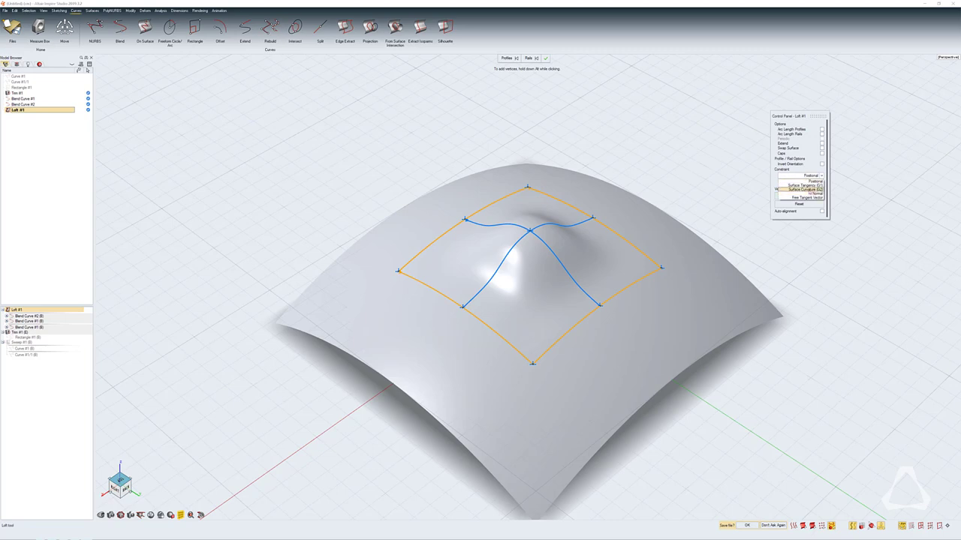
click(809, 193)
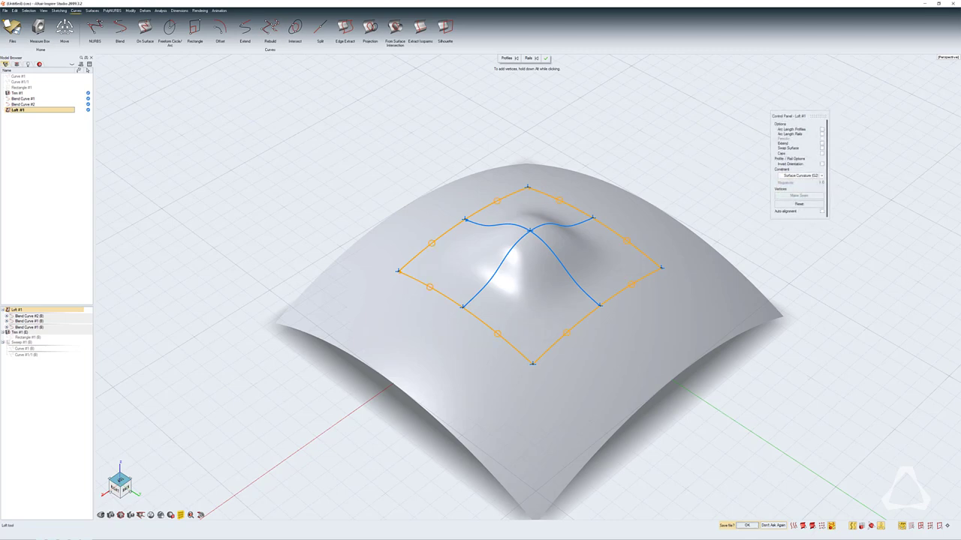
right_click(654, 156)
click(647, 157)
middle_drag(645, 157, 646, 157)
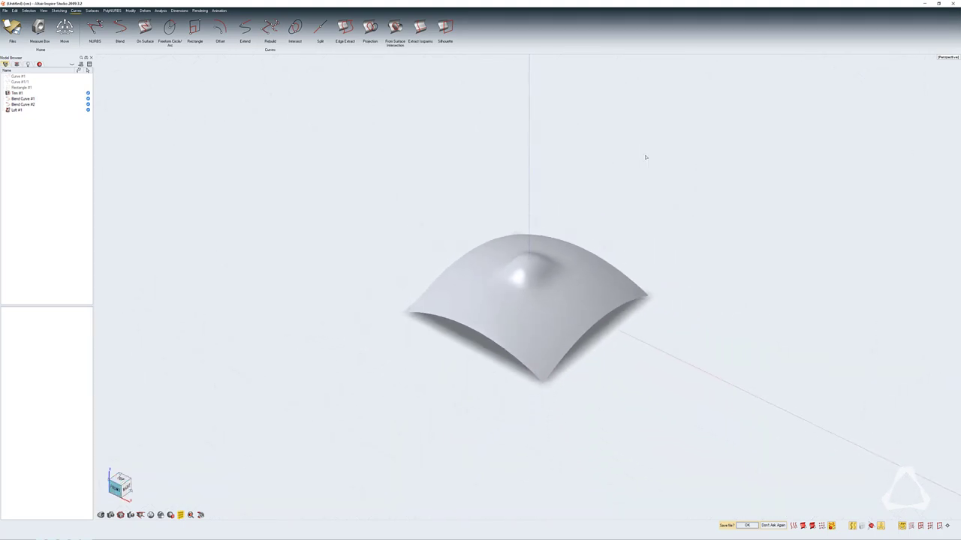